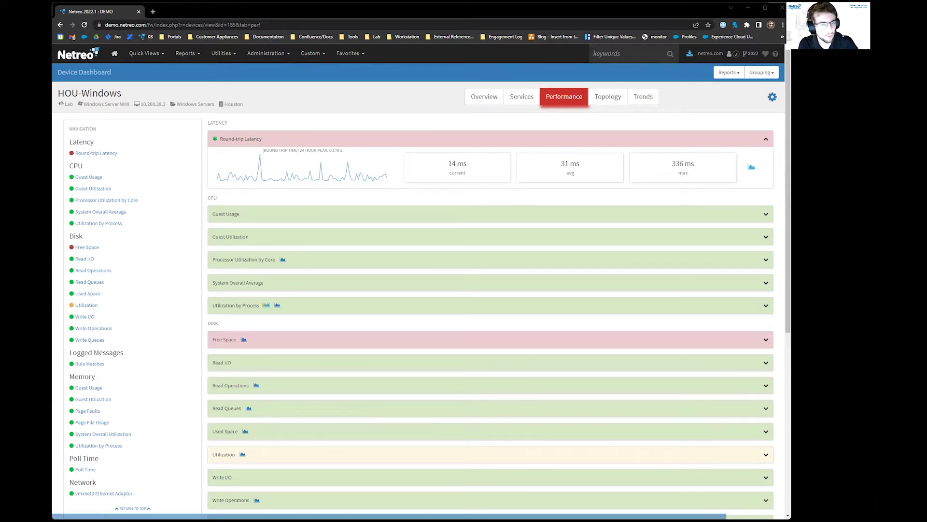
click(198, 56)
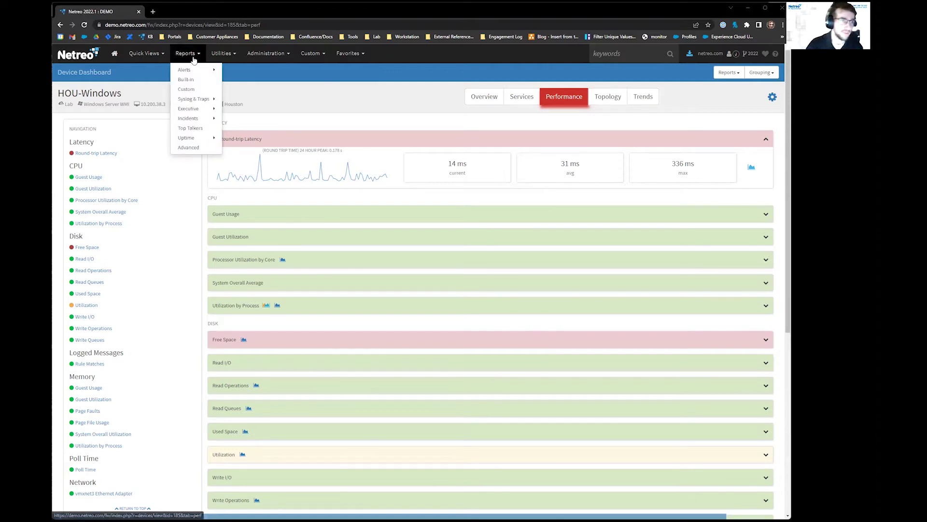
click(265, 98)
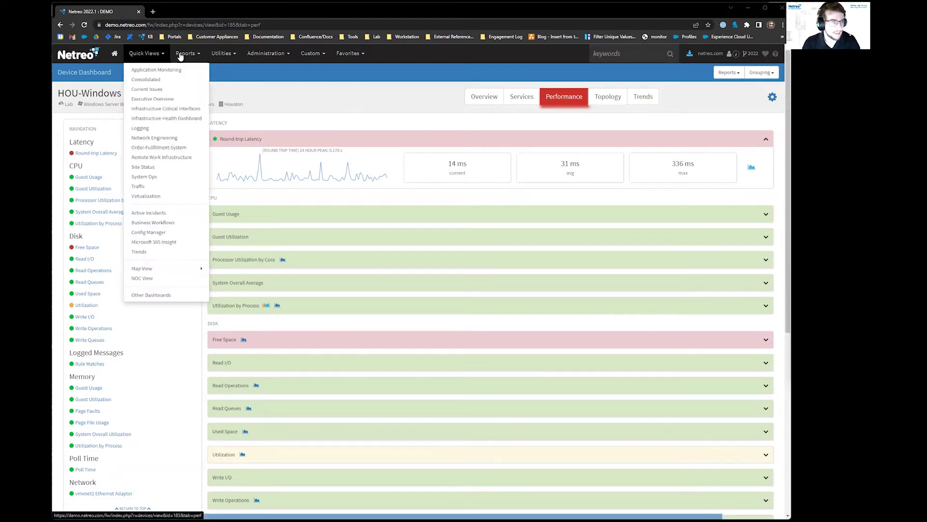
Open the detailed alert notification report and generate it with the default filters for the last hour.
mouse_move(185, 54)
mouse_move(184, 71)
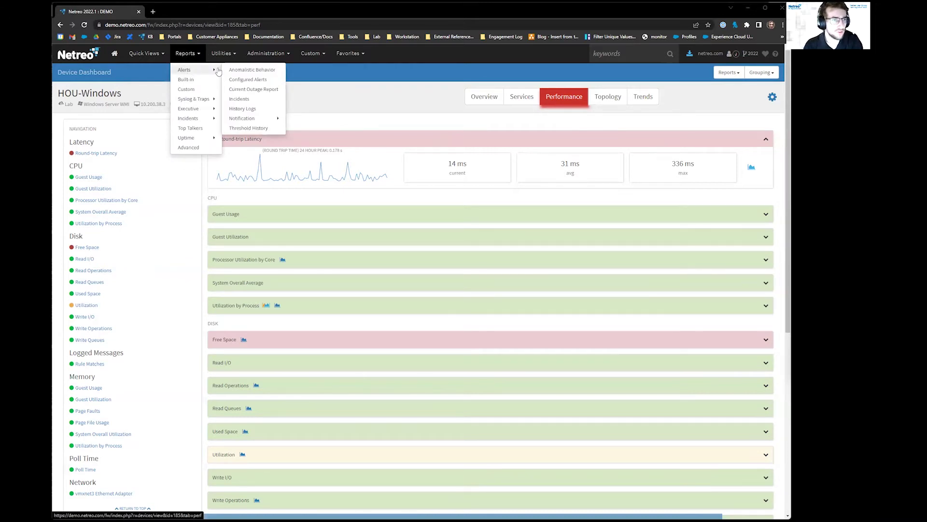
mouse_move(251, 118)
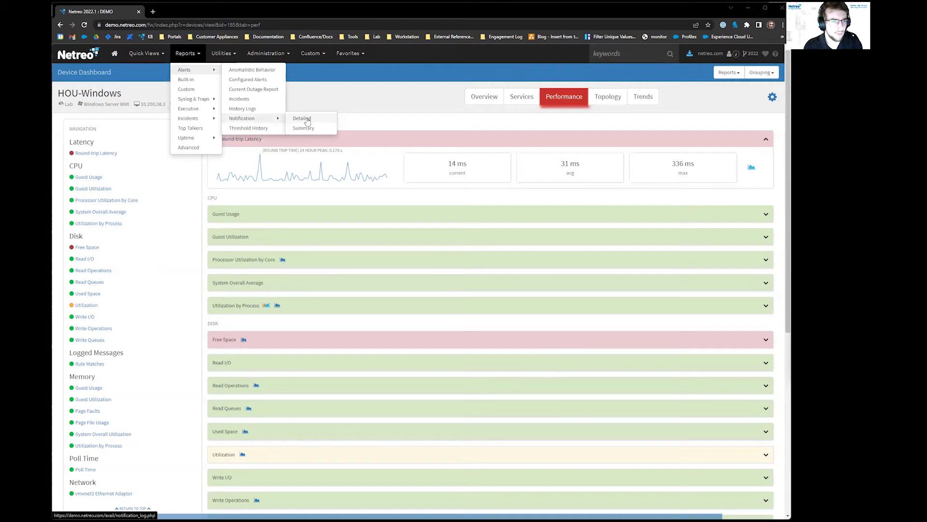
click(305, 119)
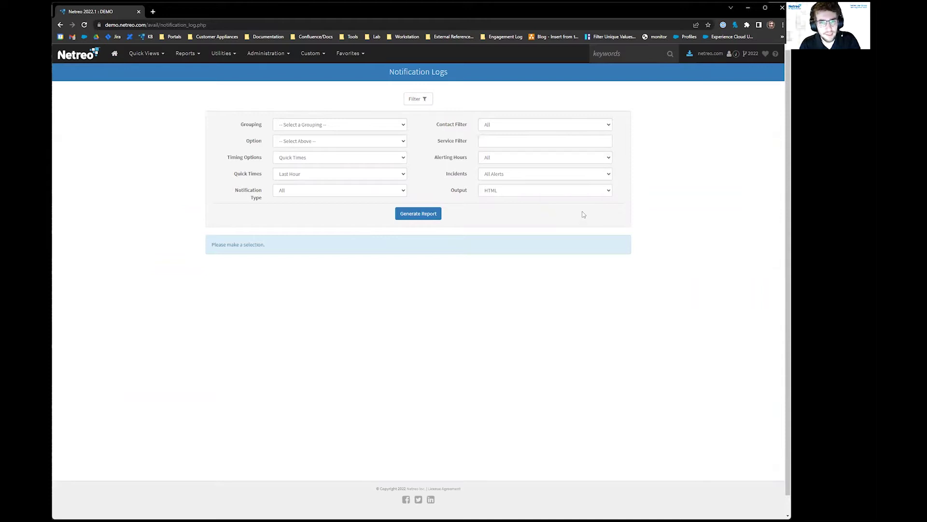
click(415, 215)
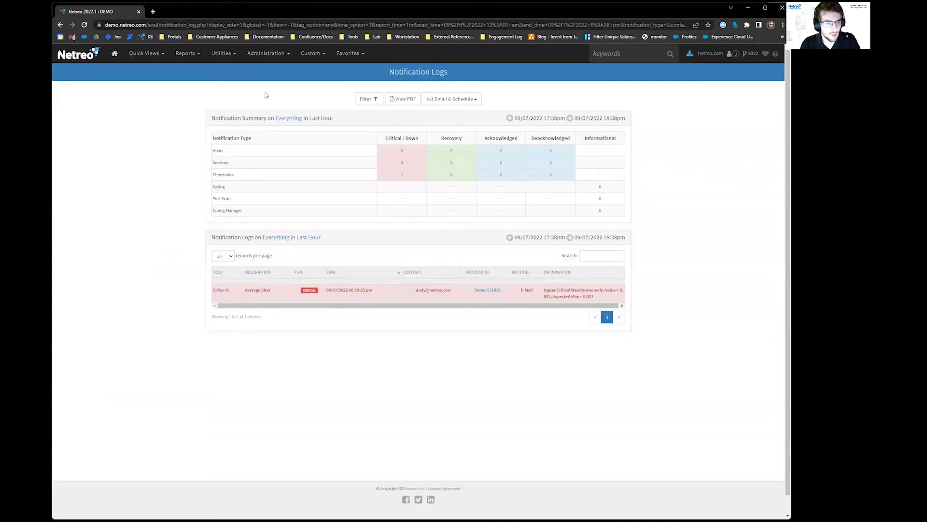
Change the notification log's quick time range to Last 24 Hours and regenerate the report.
click(368, 100)
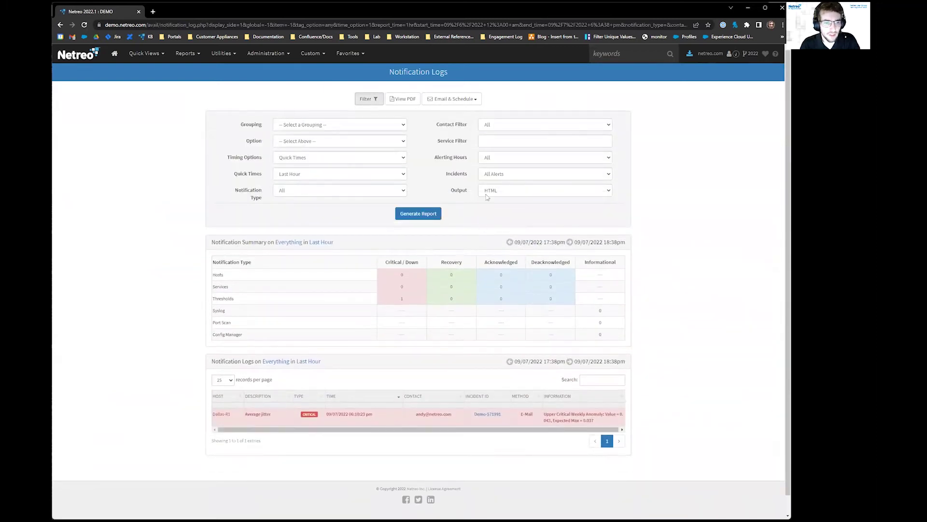
click(301, 180)
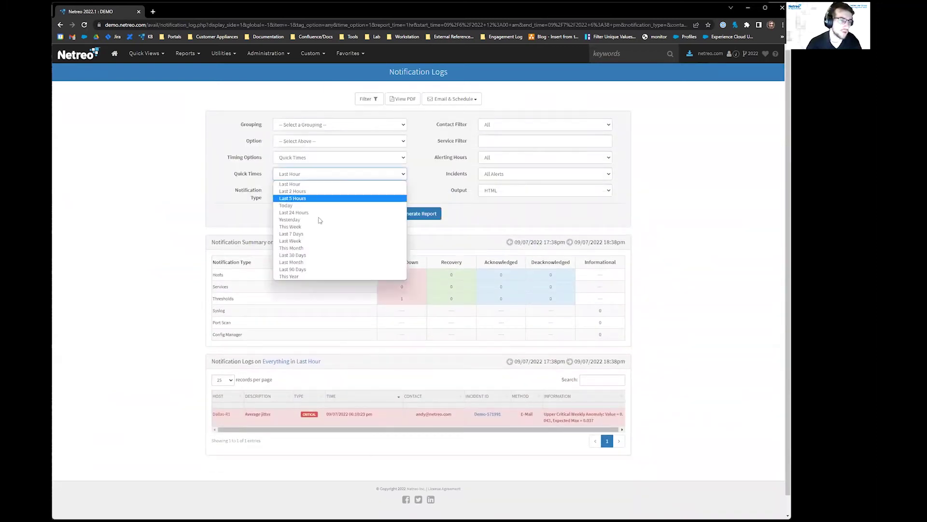
click(326, 213)
click(417, 214)
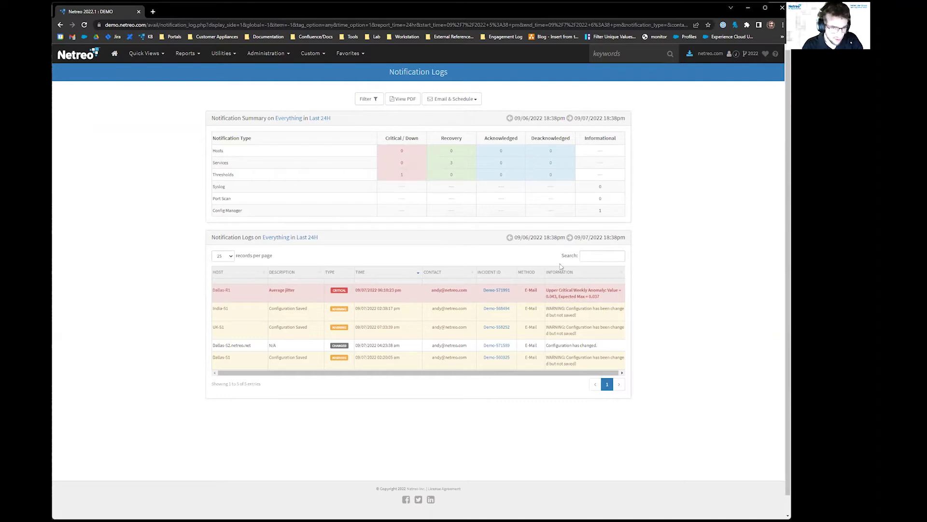
Search the notification log entries for "Configuration Saved" combined with "India-", each as a quoted term.
click(603, 257)
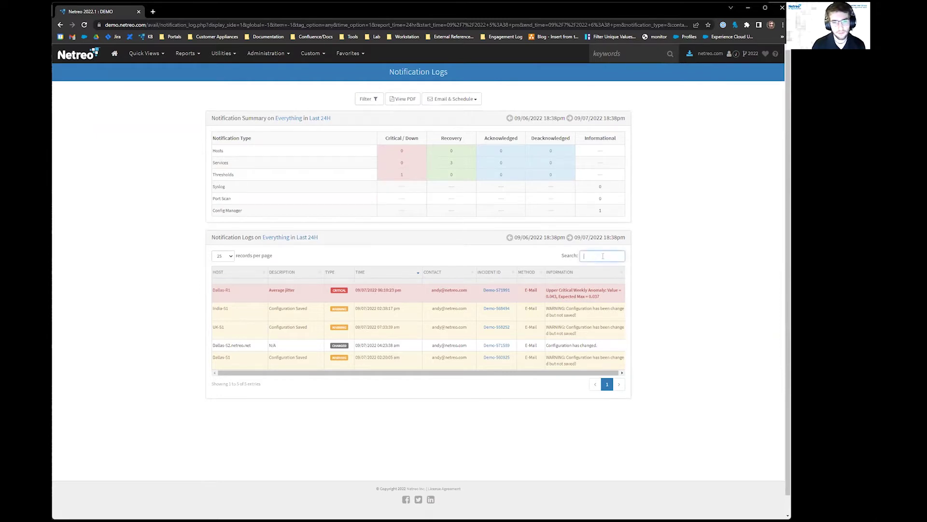
text(i)
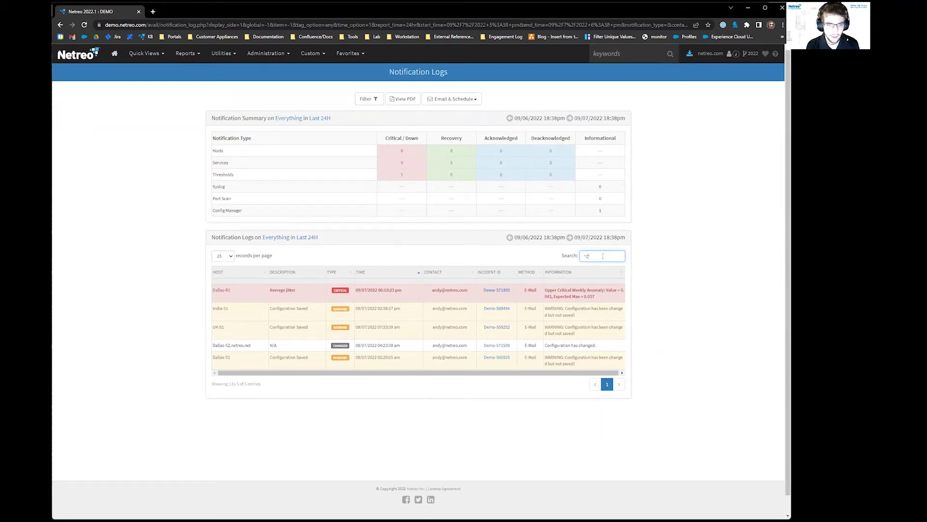
text(nfig)
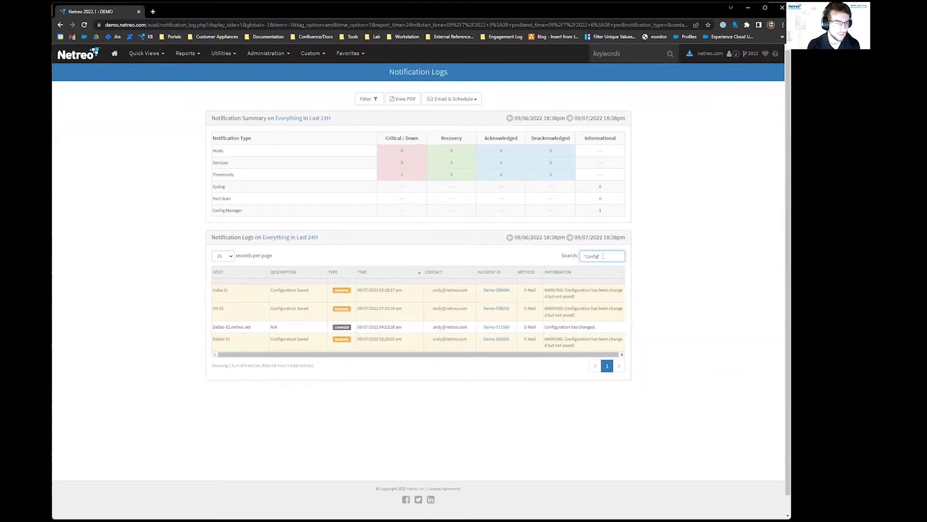
text(uration Saved*)
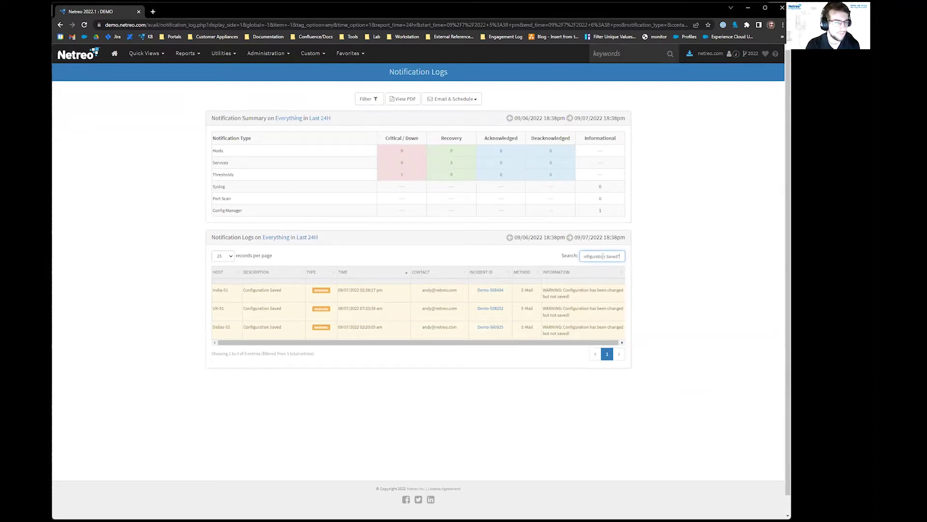
text( *)
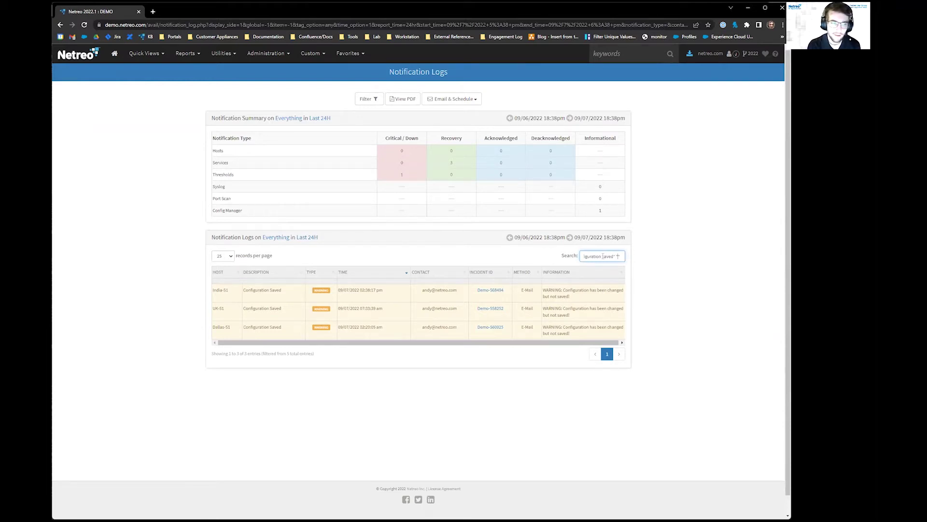
key(BackSpace)
text(India-)
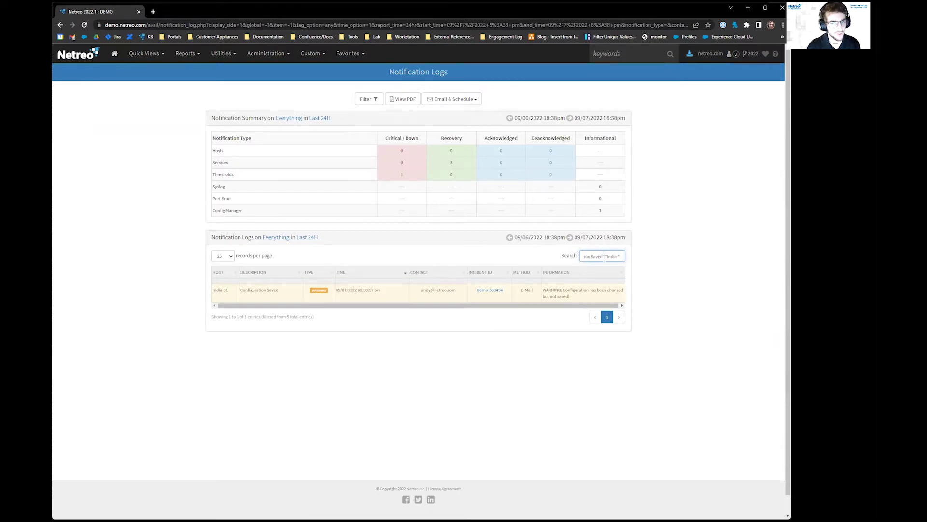
Regenerate the notification report with custom times from 09/5/2022 6:38 pm to 09/6/2022 6:38 pm.
click(367, 99)
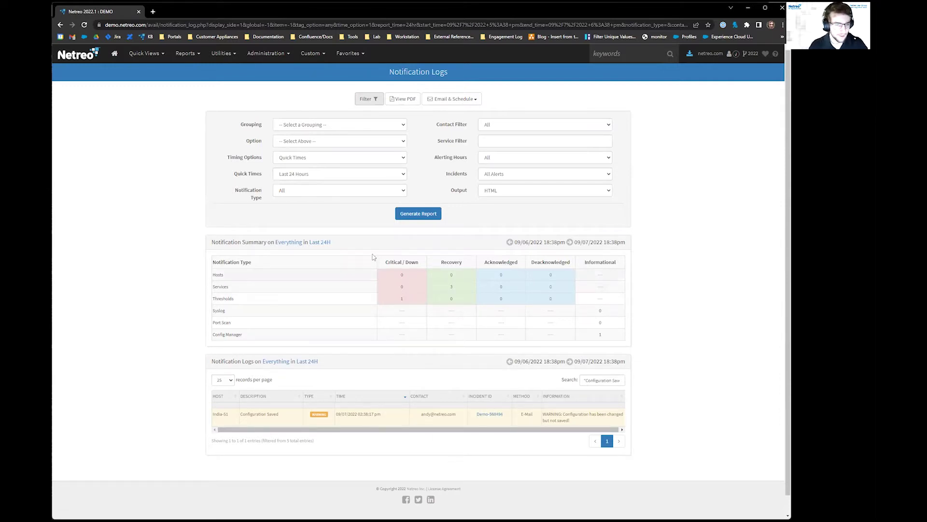
click(291, 173)
click(292, 174)
click(291, 173)
click(324, 158)
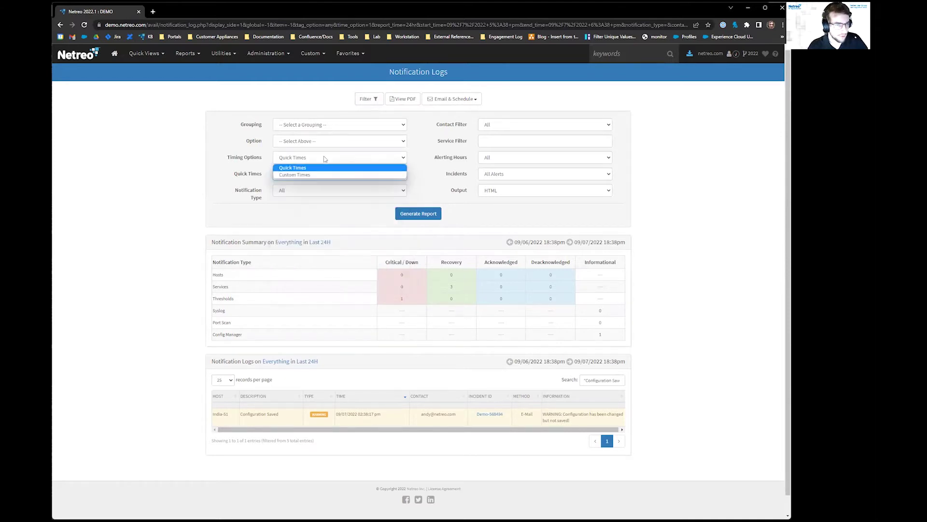
click(295, 175)
double_click(286, 174)
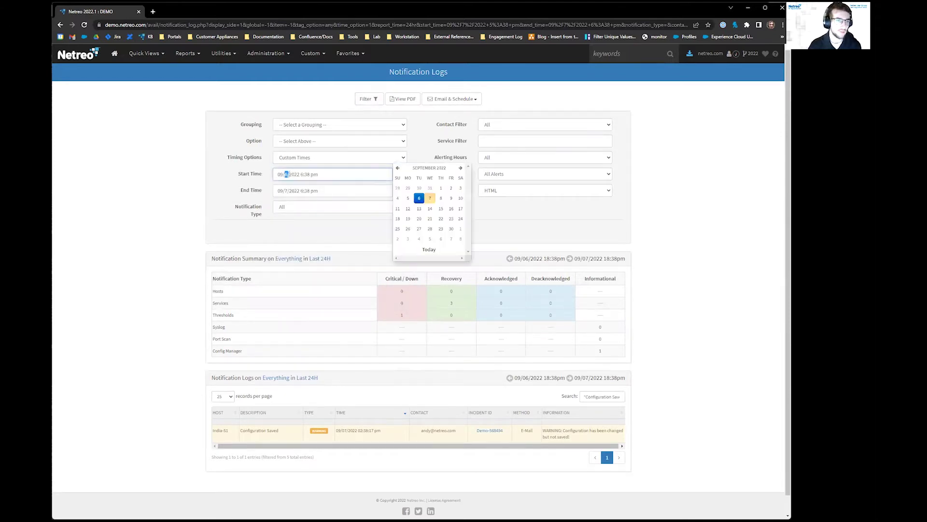
text(5)
double_click(286, 191)
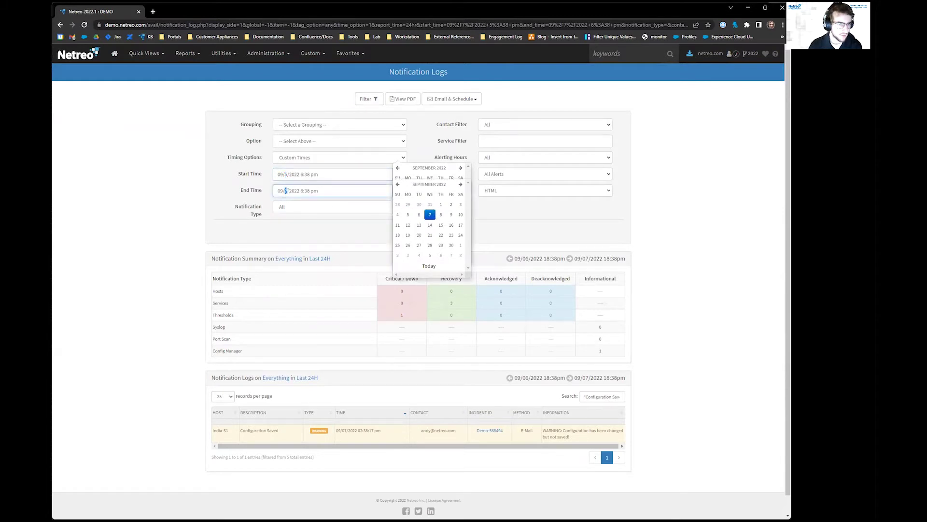
text(6)
click(270, 218)
click(416, 231)
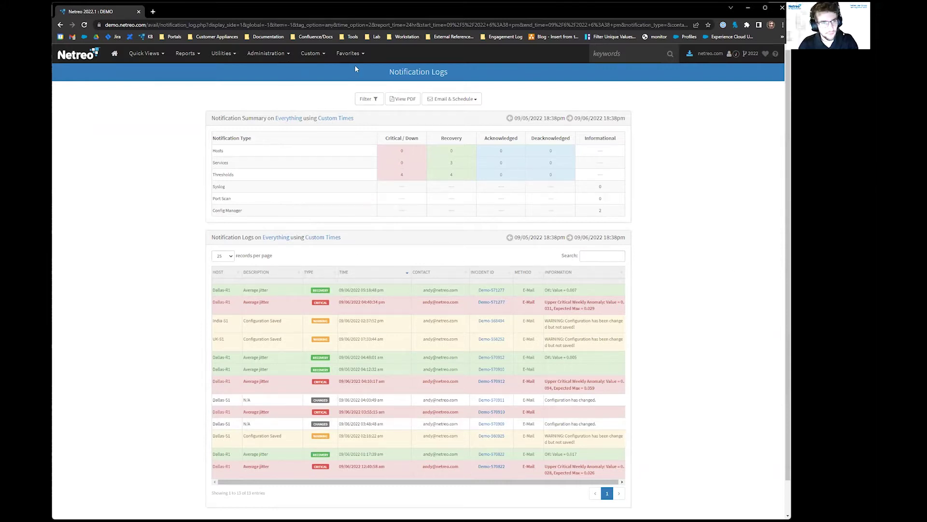
click(188, 55)
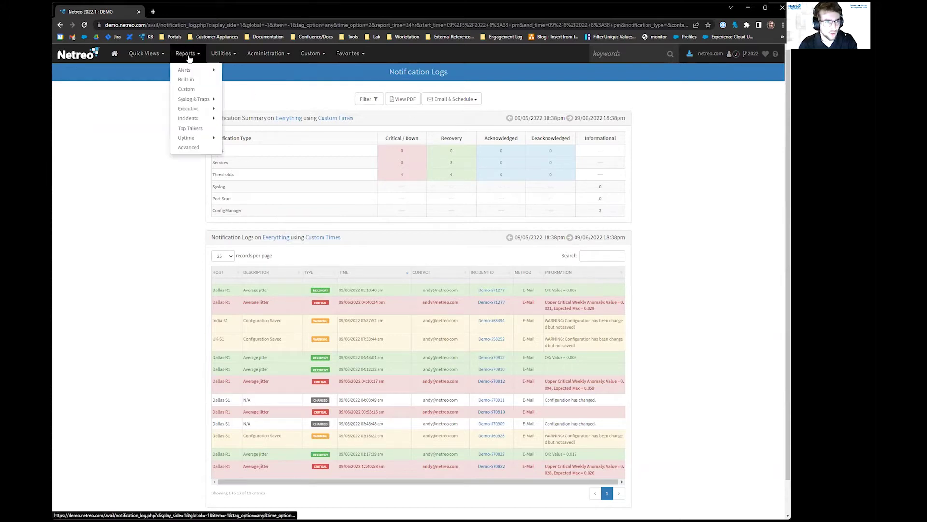
mouse_move(192, 73)
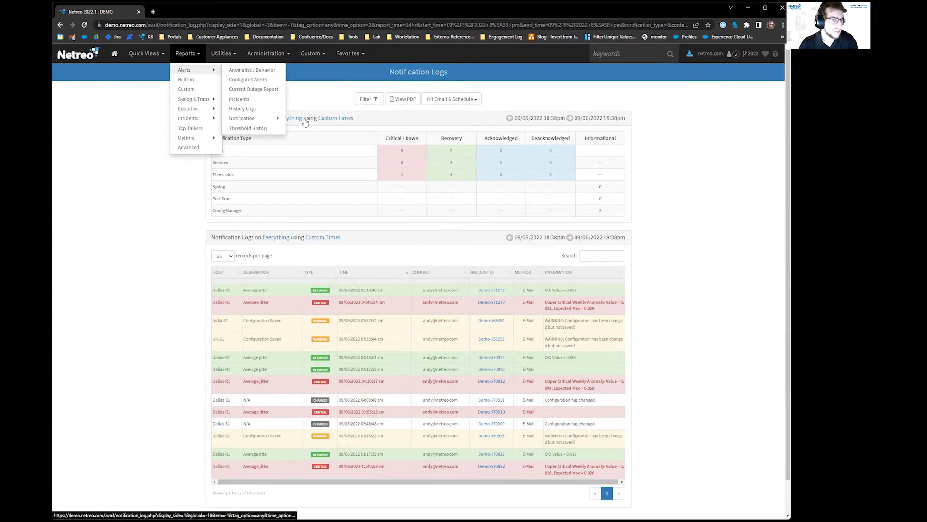
mouse_move(263, 118)
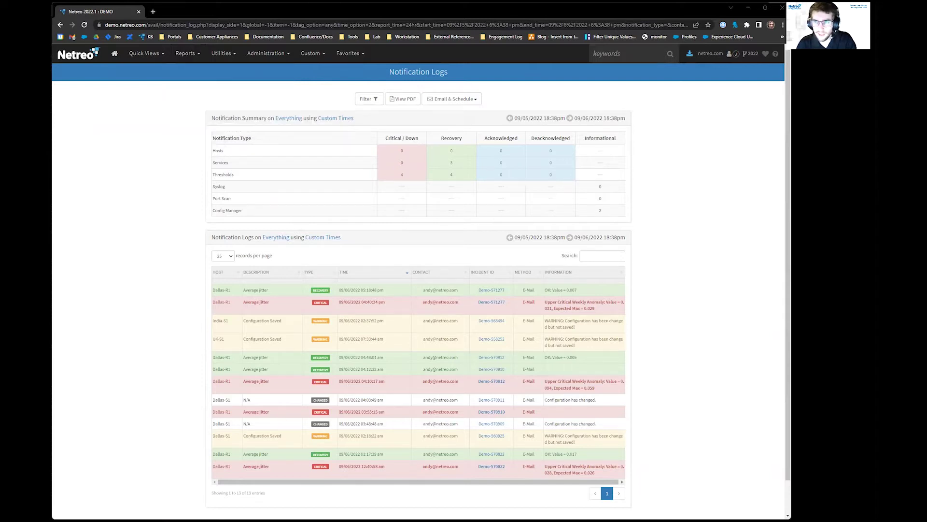
Open the Problem Management report and generate it with the grouping set to All.
click(186, 54)
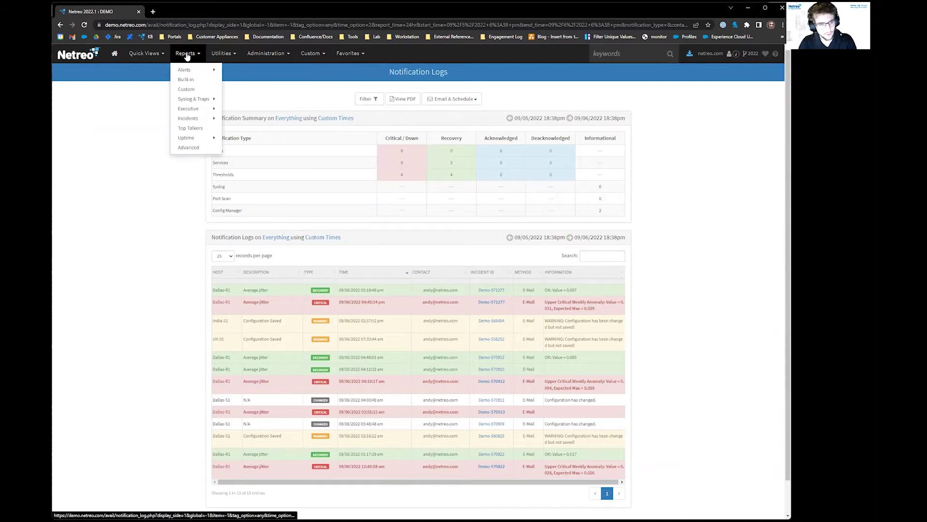
mouse_move(199, 121)
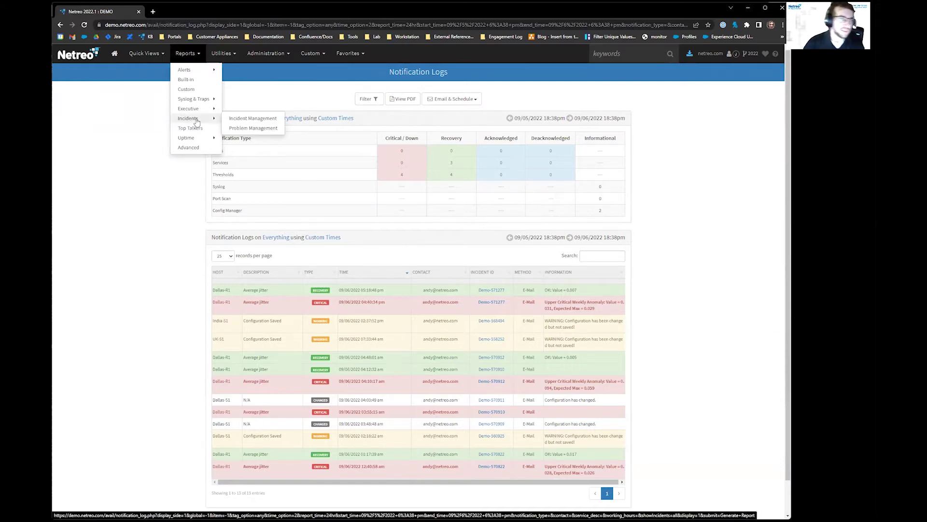
click(257, 131)
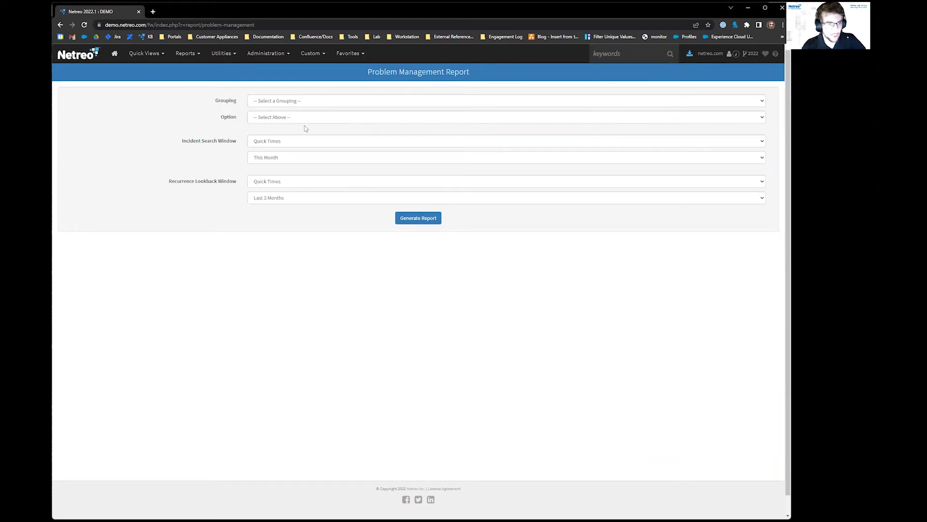
click(257, 103)
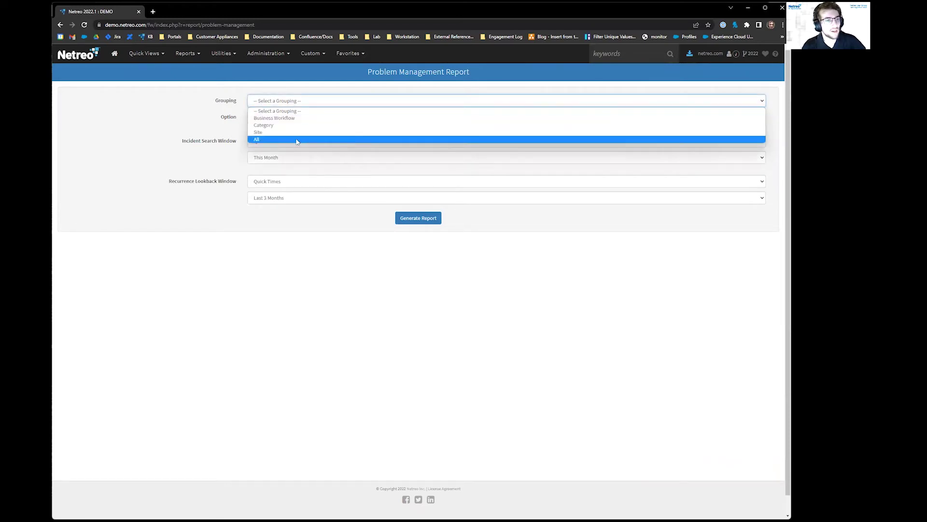
click(269, 141)
click(419, 203)
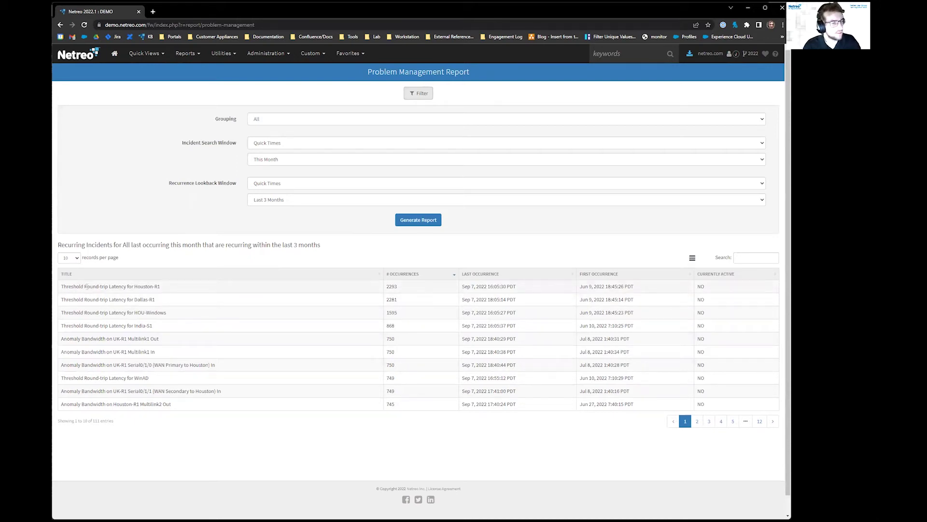
Examine the title, number of occurrences and last occurrence date of the first recurring incident in the report.
drag(63, 285, 172, 288)
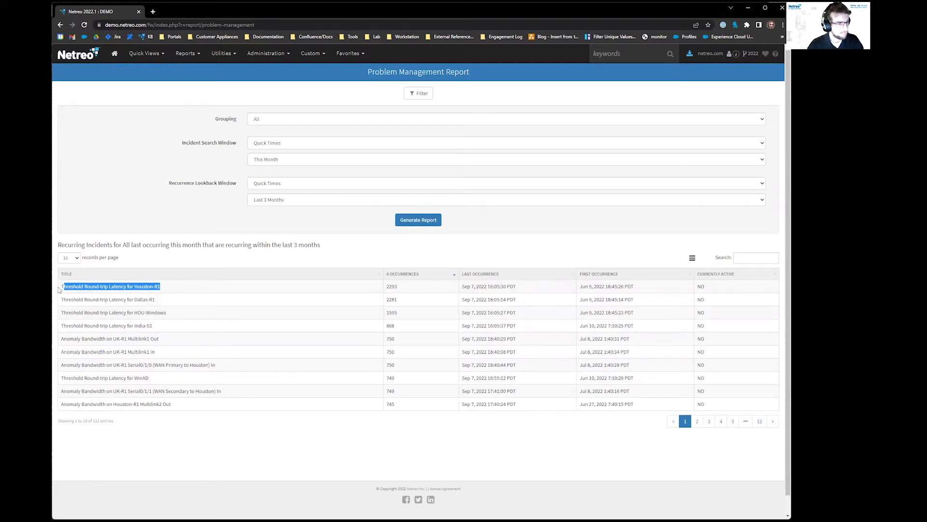
drag(385, 287, 400, 292)
click(400, 291)
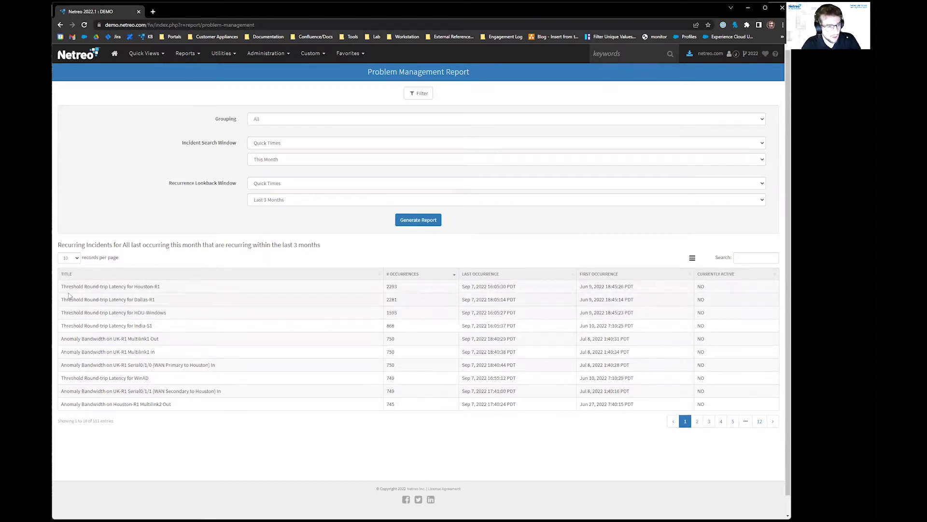
drag(409, 289, 386, 287)
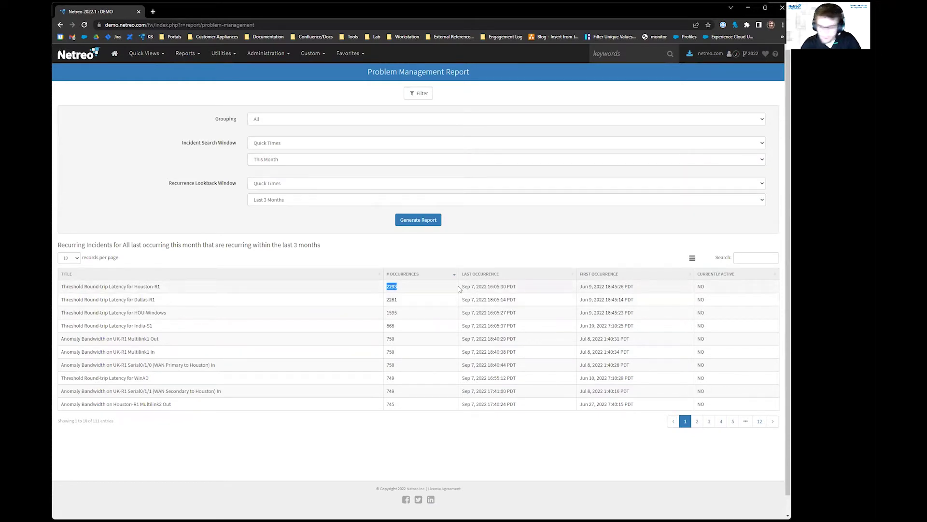
mouse_move(462, 287)
mouse_down()
mouse_move(491, 286)
mouse_move(476, 286)
mouse_up()
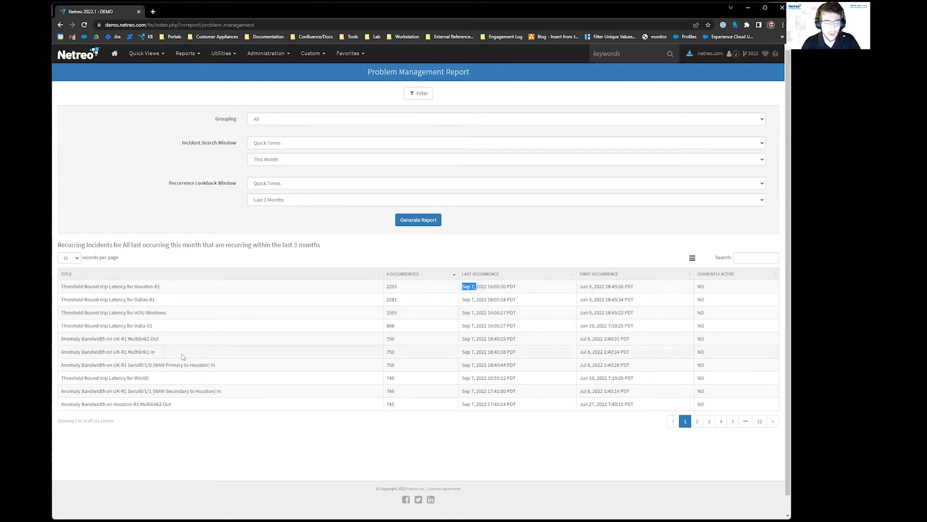
Open the Active Incidents list view.
click(184, 53)
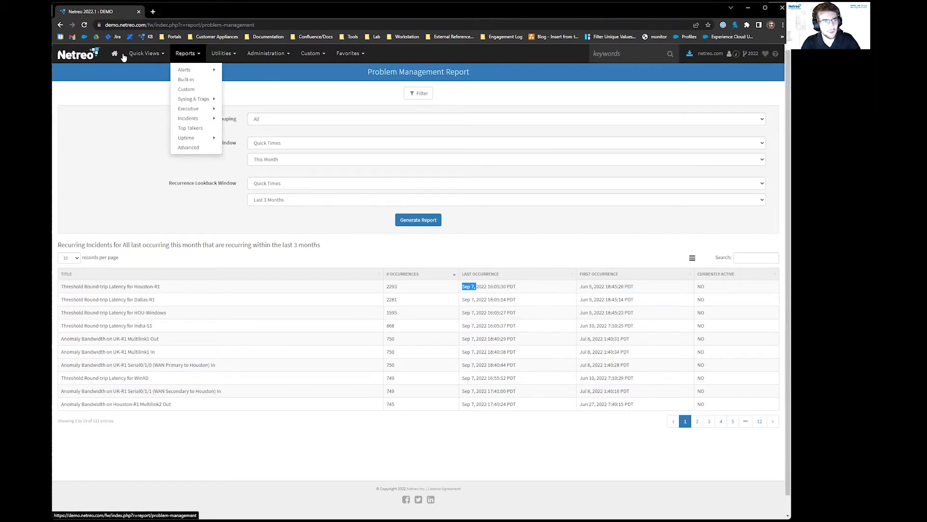
click(140, 56)
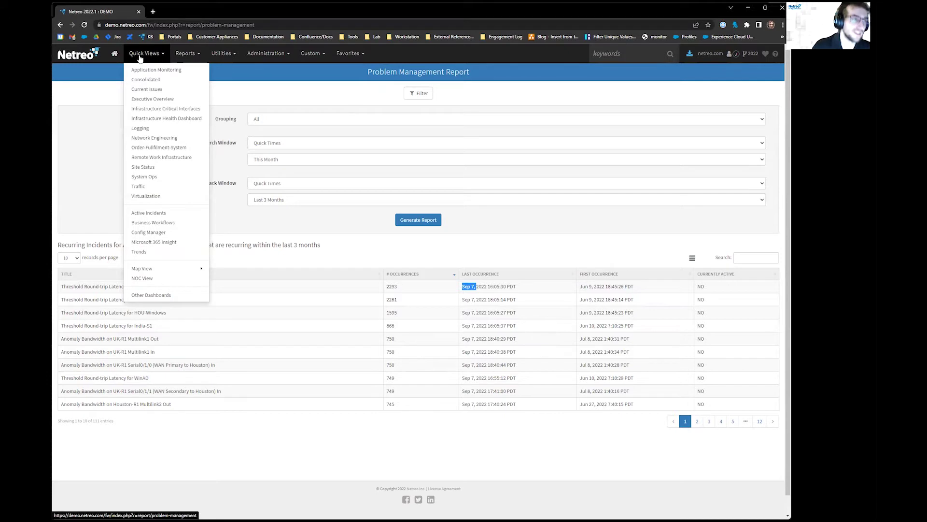
click(156, 213)
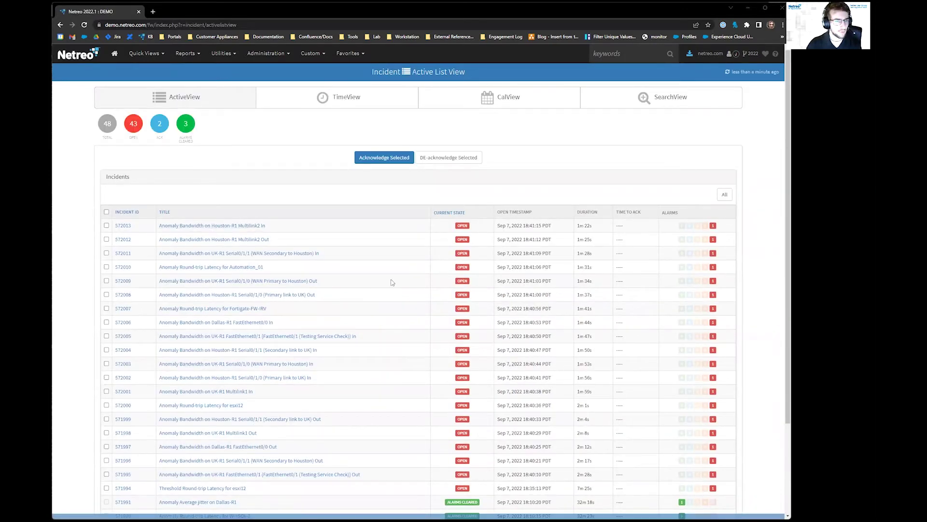
Examine the titles, states, timestamps and durations of the incidents on the first page of the active list.
scroll(527, 320, down, 3)
scroll(287, 334, up, 3)
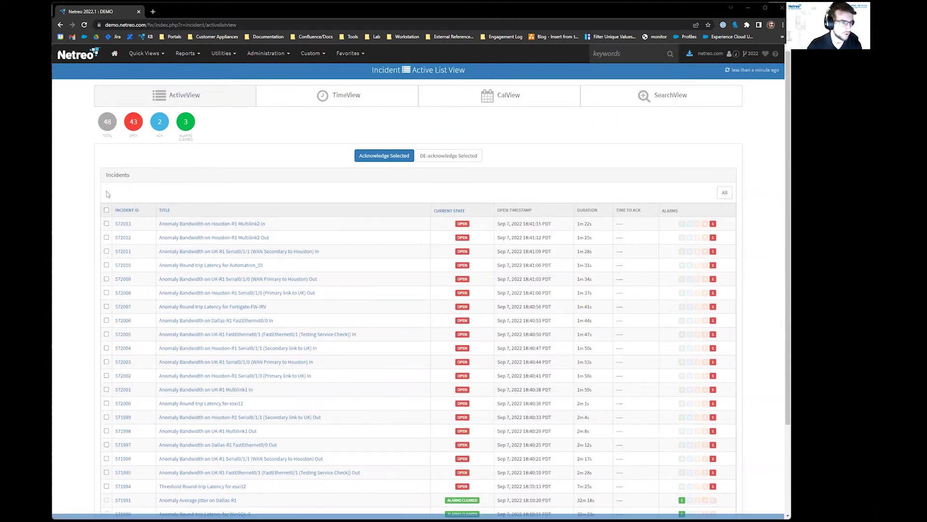
scroll(115, 195, down, 3)
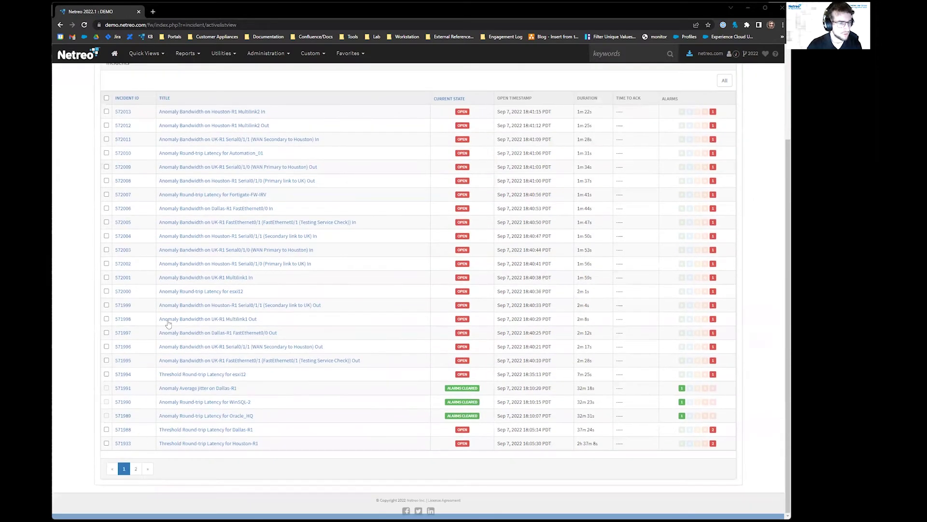
scroll(168, 324, up, 2)
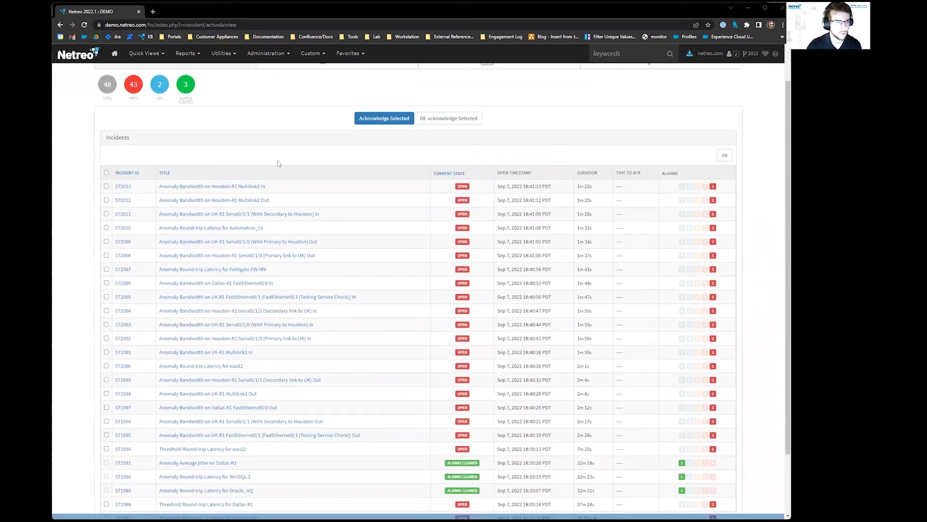
scroll(214, 260, down, 2)
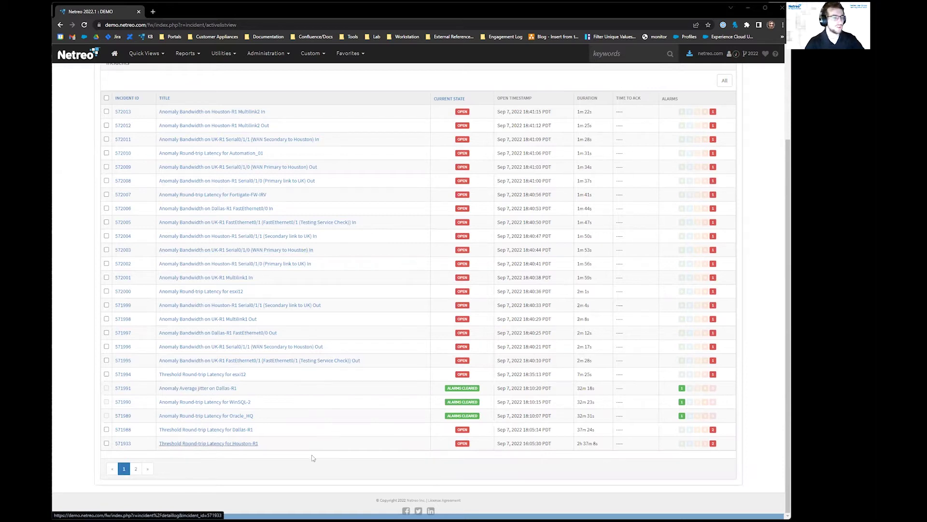
drag(476, 443, 472, 435)
click(471, 435)
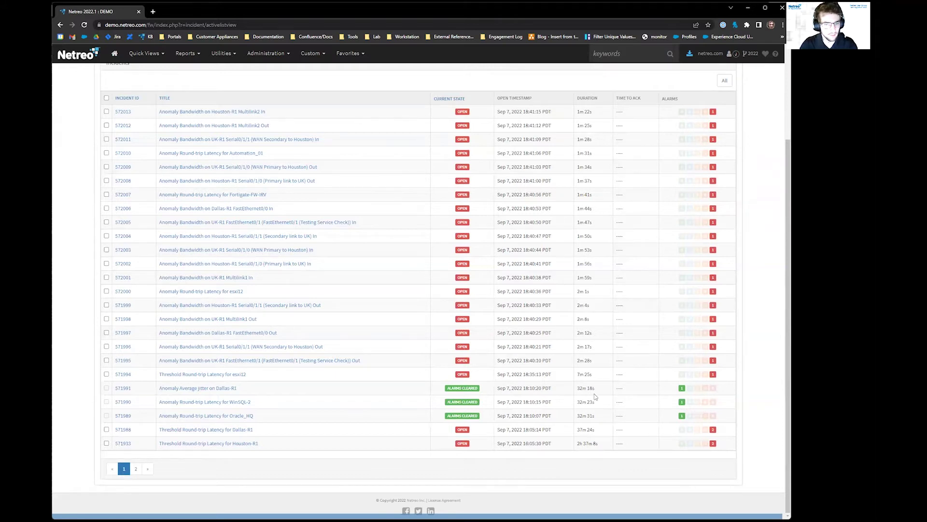
Go to Device Templates Administration and open the Baseline Templates report.
mouse_move(167, 60)
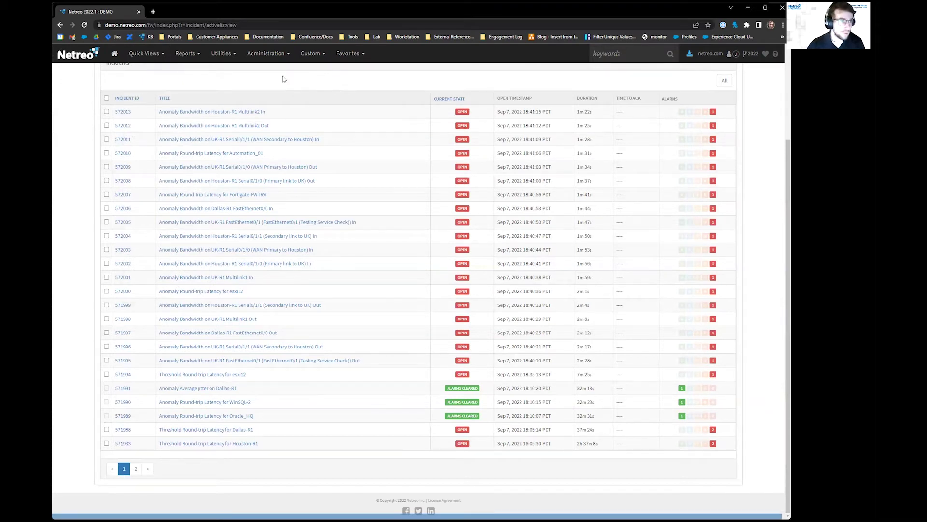
mouse_move(268, 57)
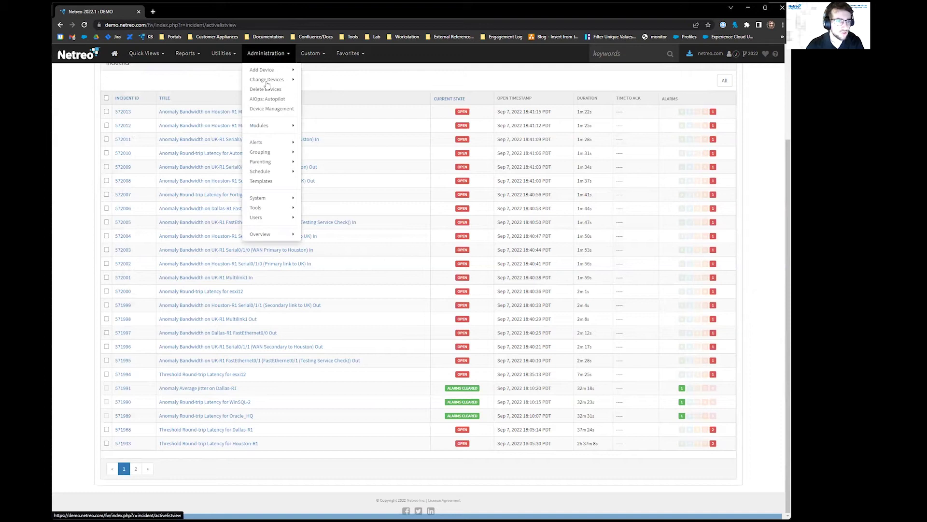
click(275, 186)
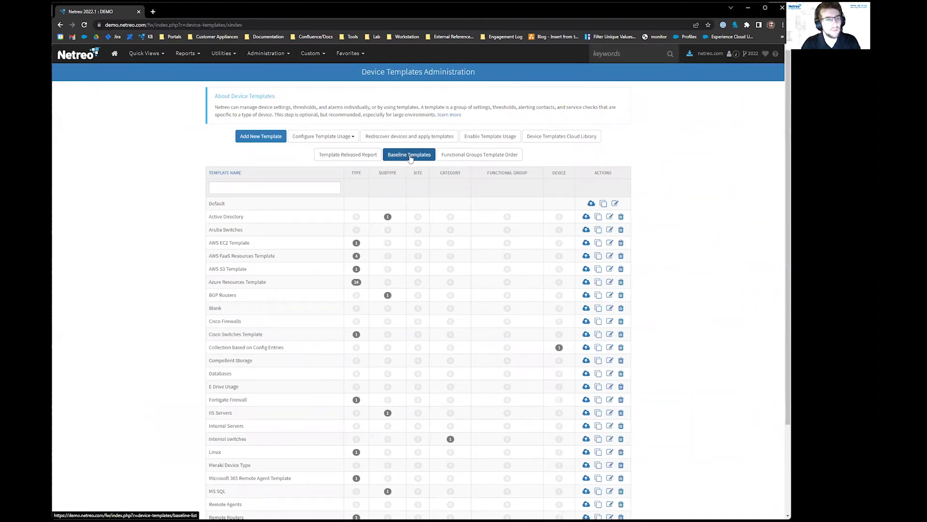
click(410, 159)
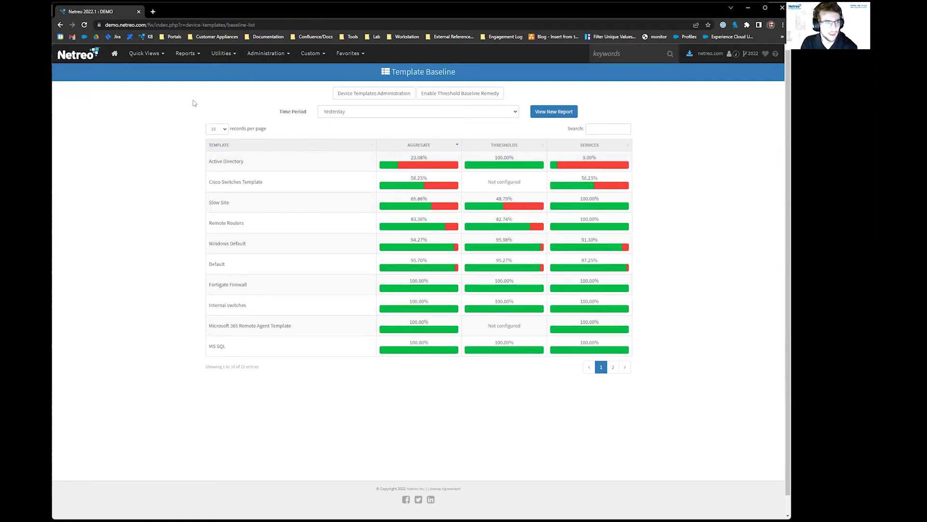
Return to the Active Incidents list view.
click(152, 55)
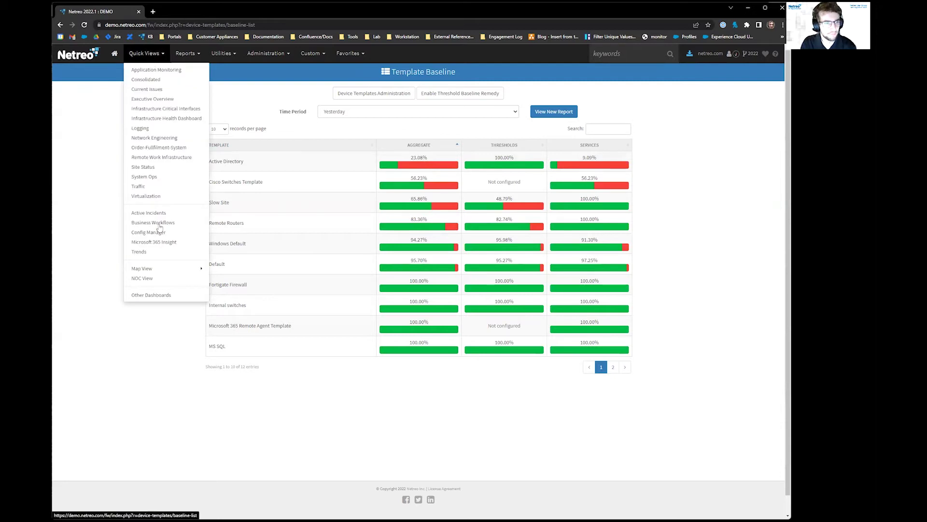
click(177, 215)
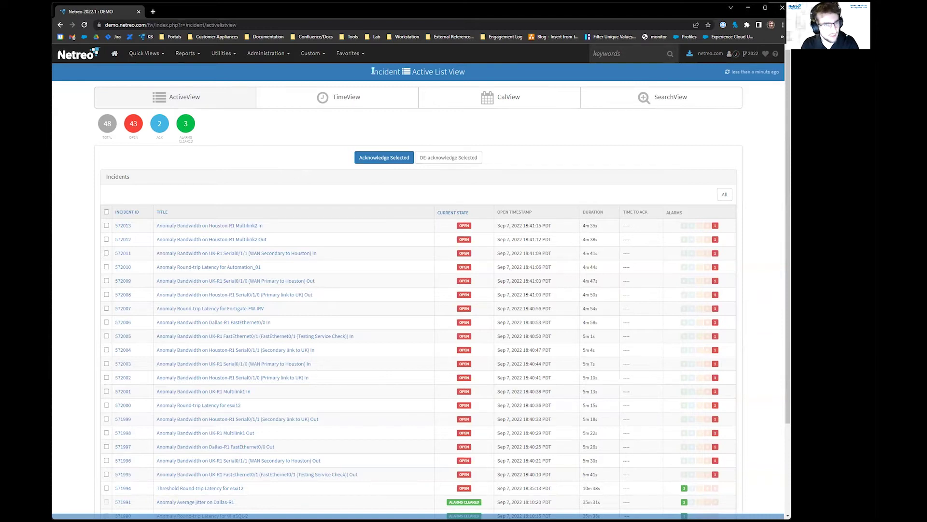
click(145, 55)
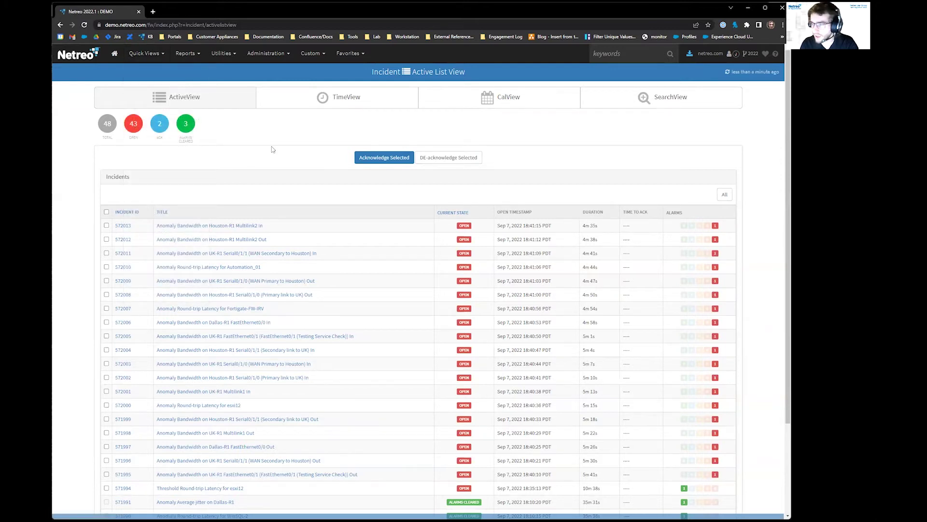
click(185, 55)
mouse_move(188, 73)
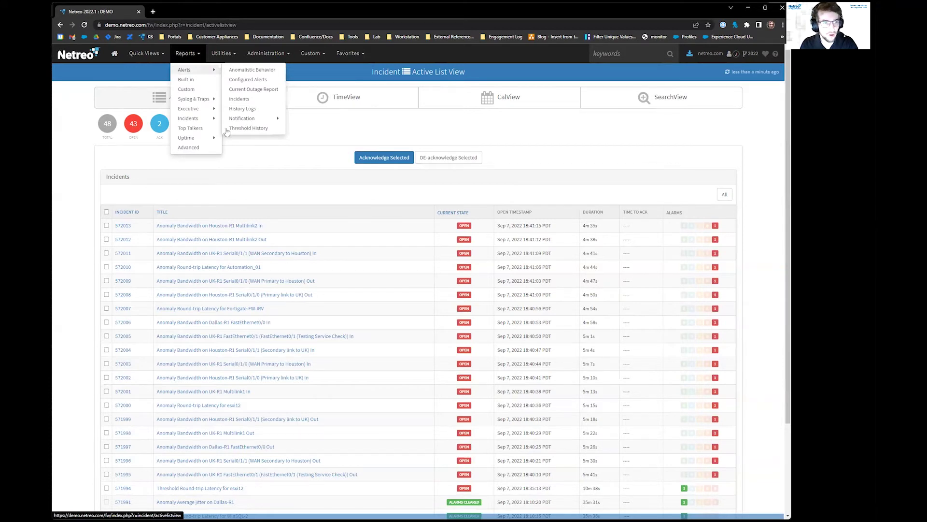
mouse_move(196, 119)
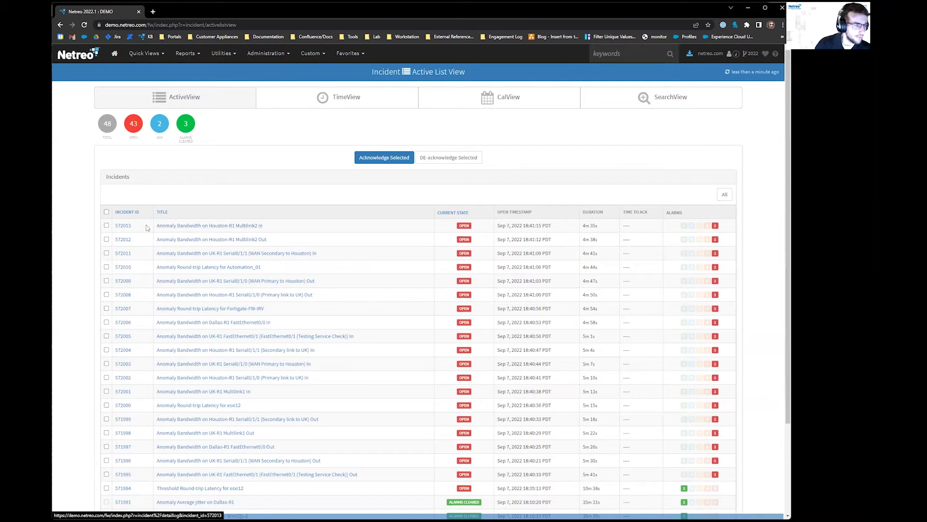
Open the Houston-R1 Multilink2 In bandwidth anomaly incident and examine the anomaly type and expected maximum in its primary alarm.
click(124, 227)
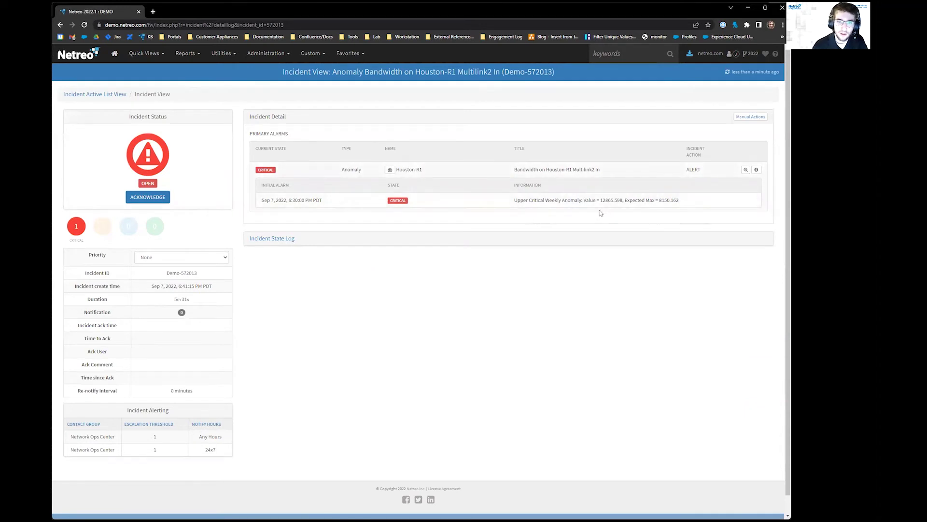
double_click(565, 201)
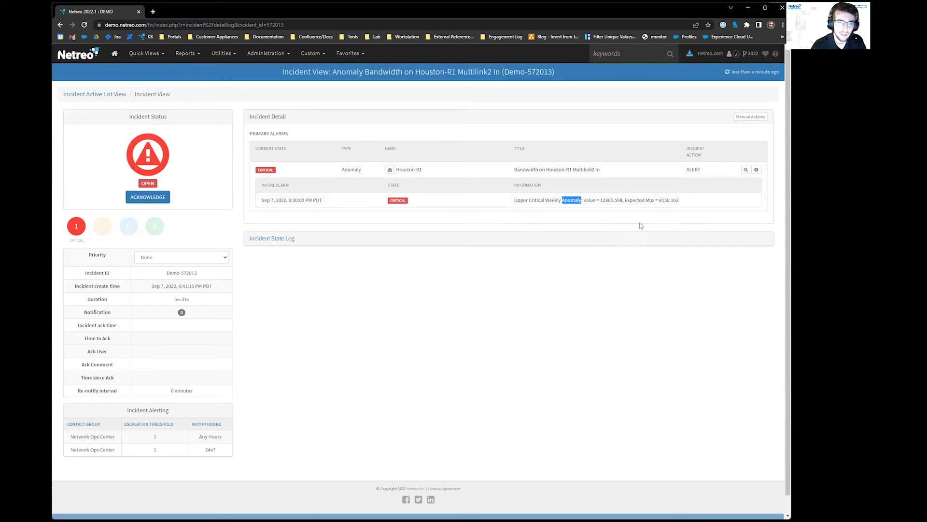
drag(659, 200, 680, 200)
click(407, 157)
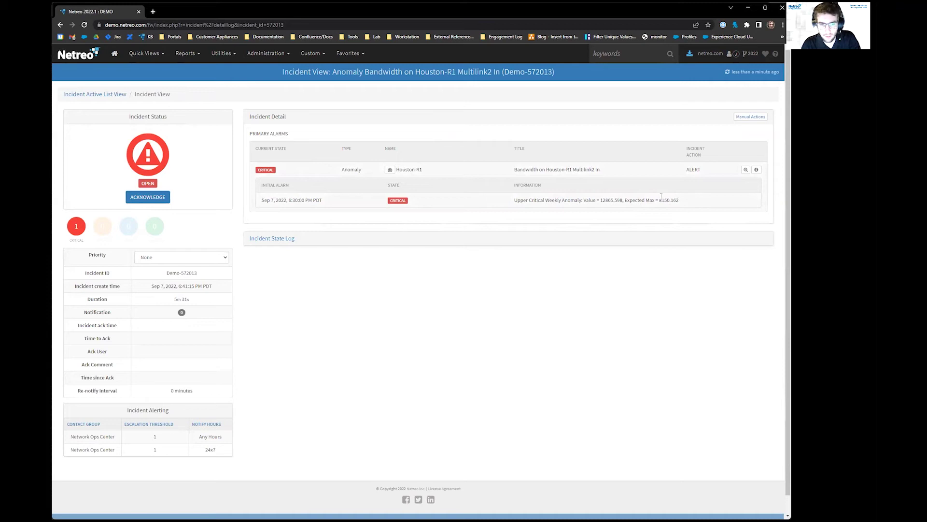
Go from the incident to the Houston-R1 device administration and expand the Network section of its instances.
click(390, 170)
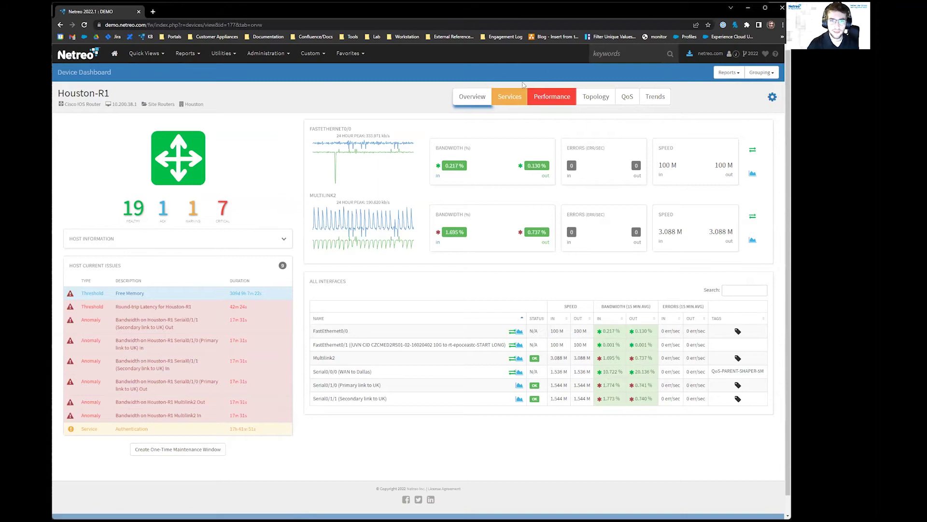
click(772, 97)
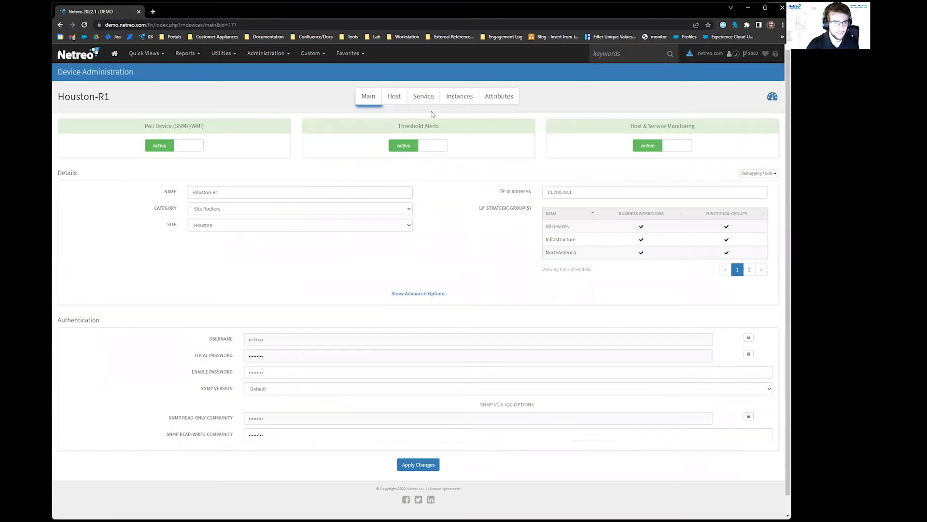
click(466, 101)
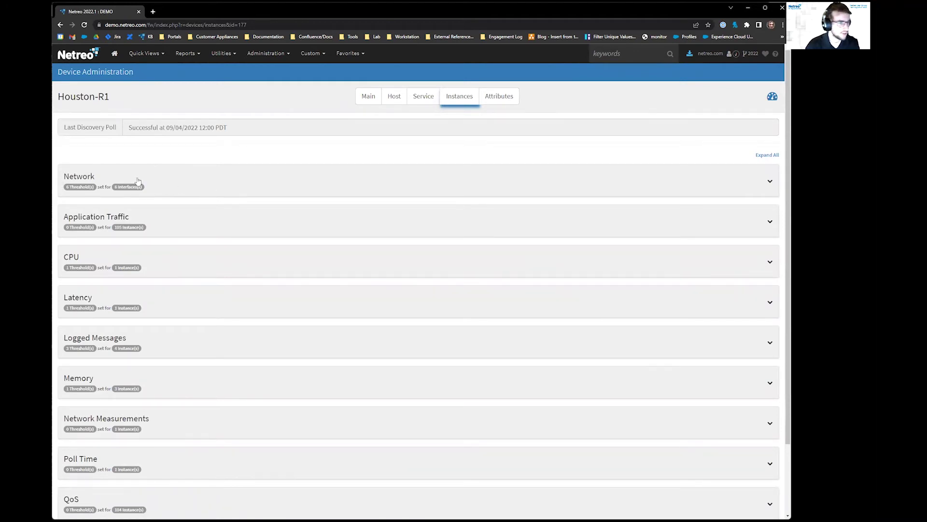
click(243, 181)
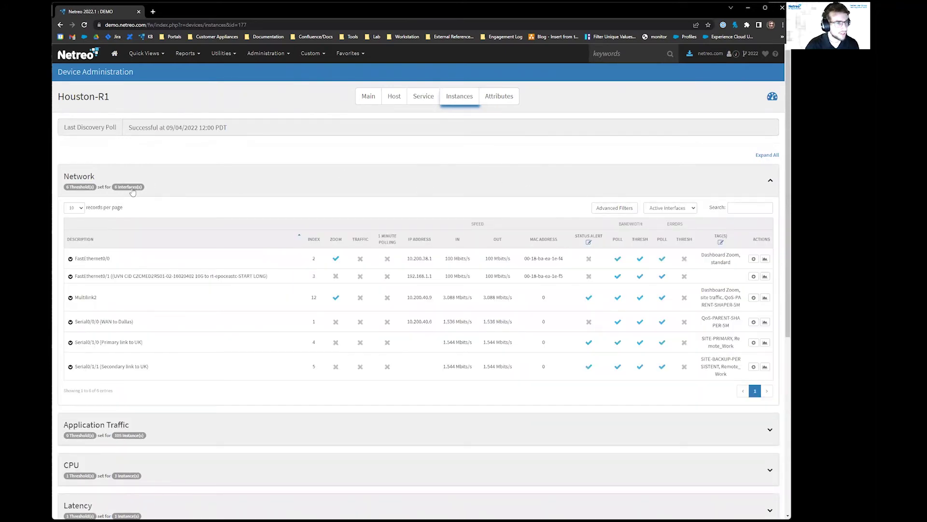
Switch the Network section to all thresholds and examine the Bandwidth on Houston-R1 Multilink2 entry.
click(681, 211)
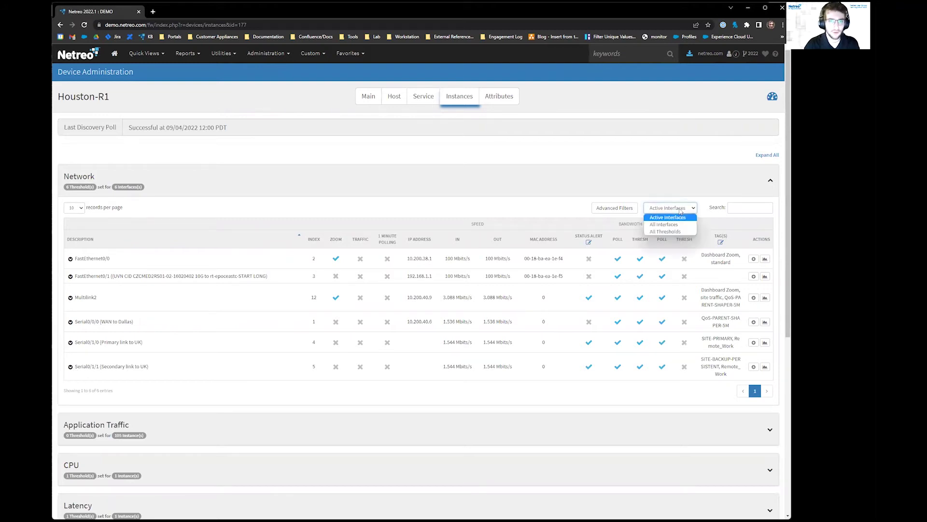
click(670, 233)
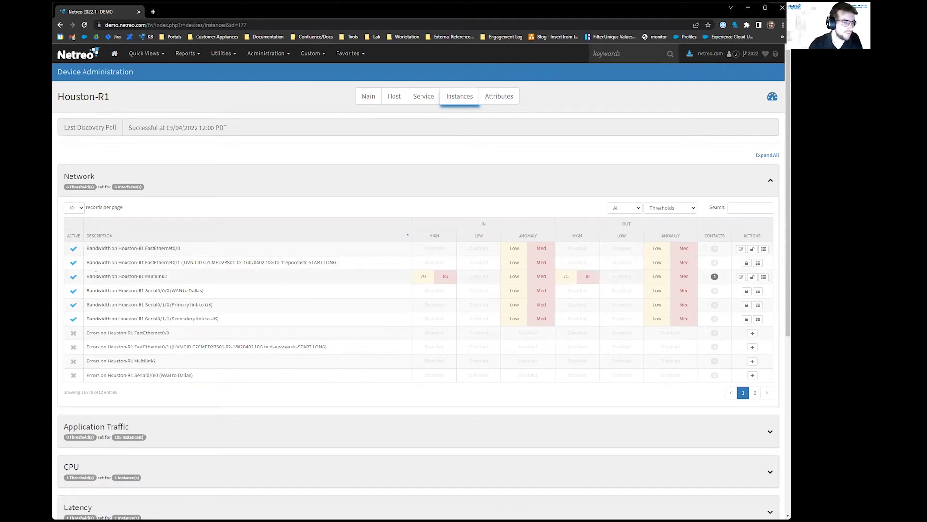
drag(87, 275, 174, 280)
click(174, 279)
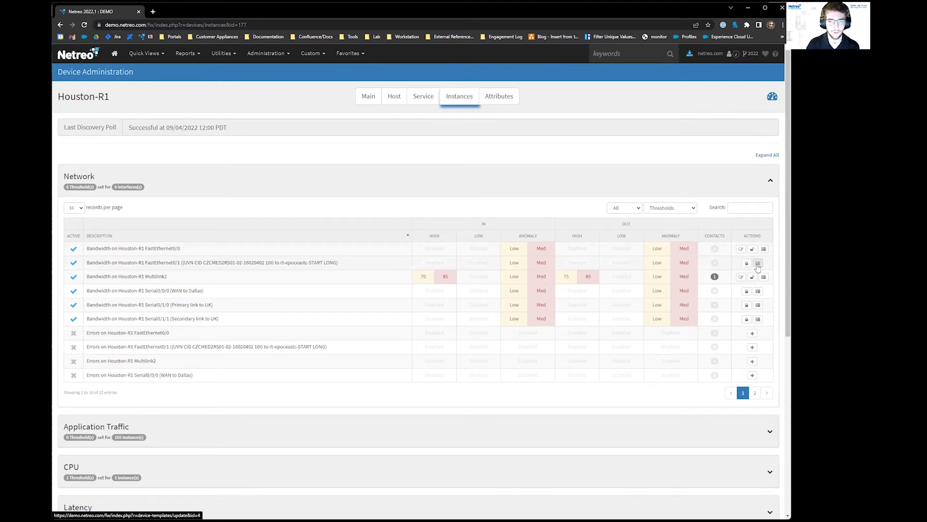
Open the Remote Routers template behind the FastEthernet0/1 bandwidth threshold and examine the anomaly settings of its Interface Bandwidth threshold.
click(758, 264)
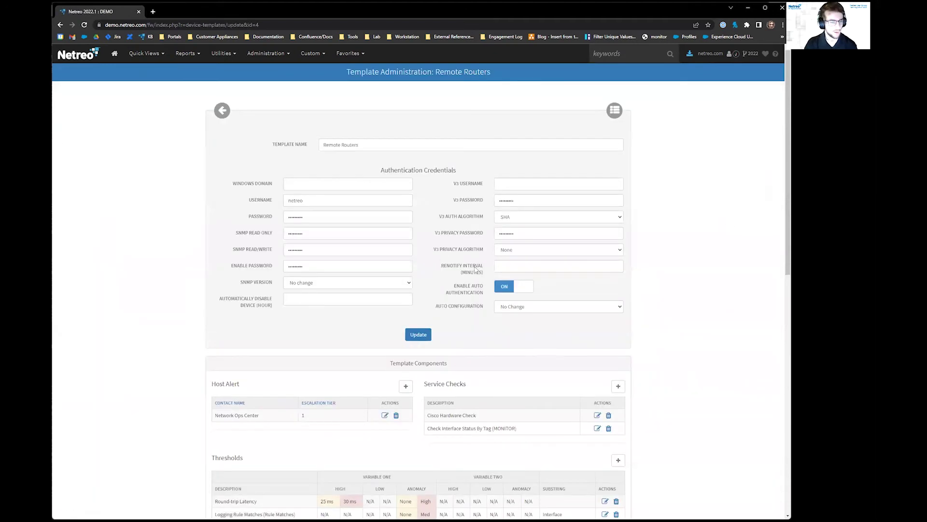
scroll(467, 220, down, 4)
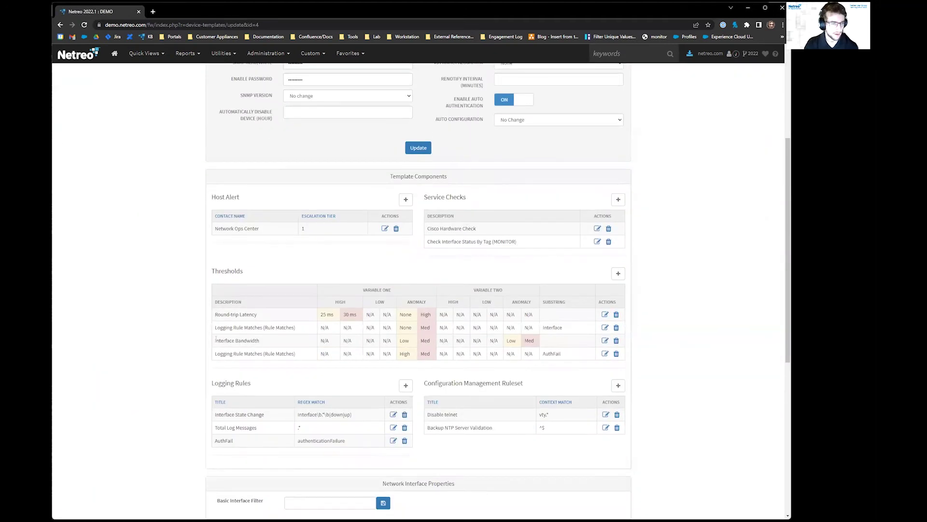
drag(216, 340, 267, 337)
drag(407, 303, 432, 303)
drag(400, 344, 430, 342)
click(428, 342)
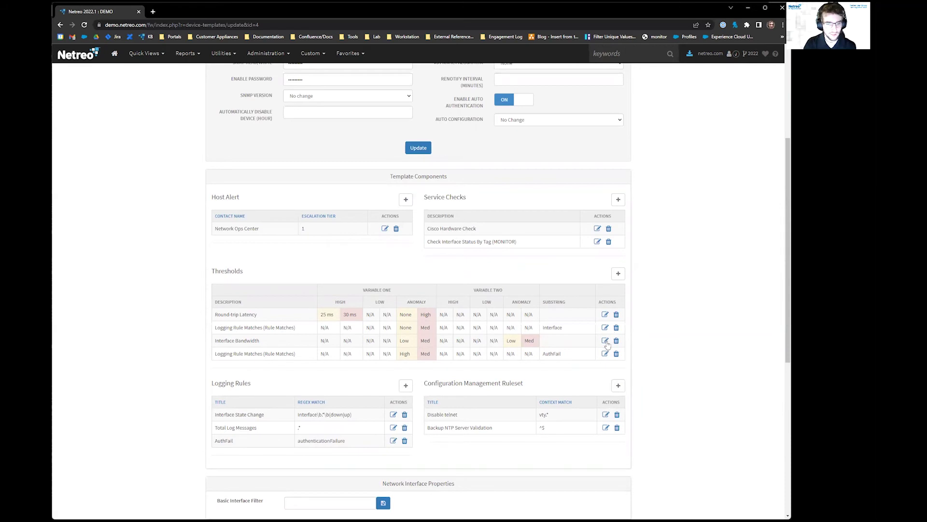
Open the template's Interface Bandwidth threshold for editing and examine its action group and renotification interval.
click(607, 341)
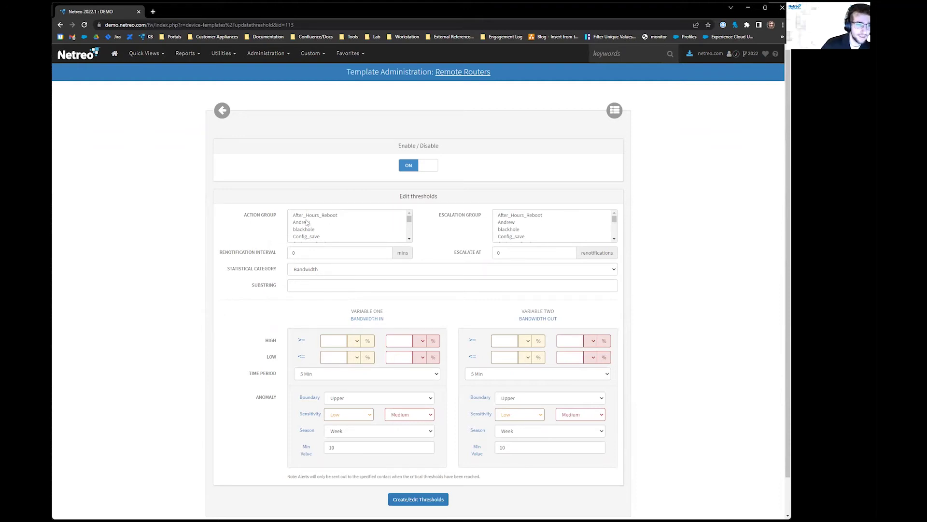
double_click(300, 253)
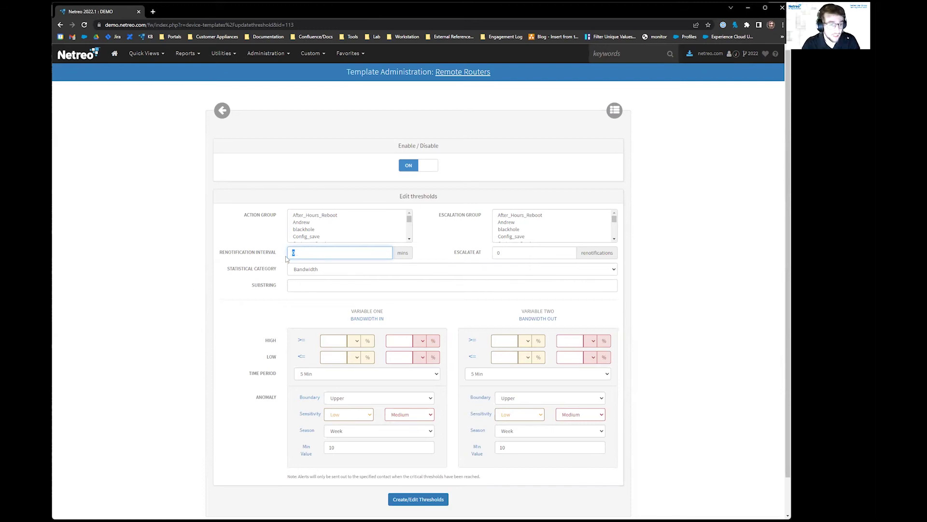
click(307, 304)
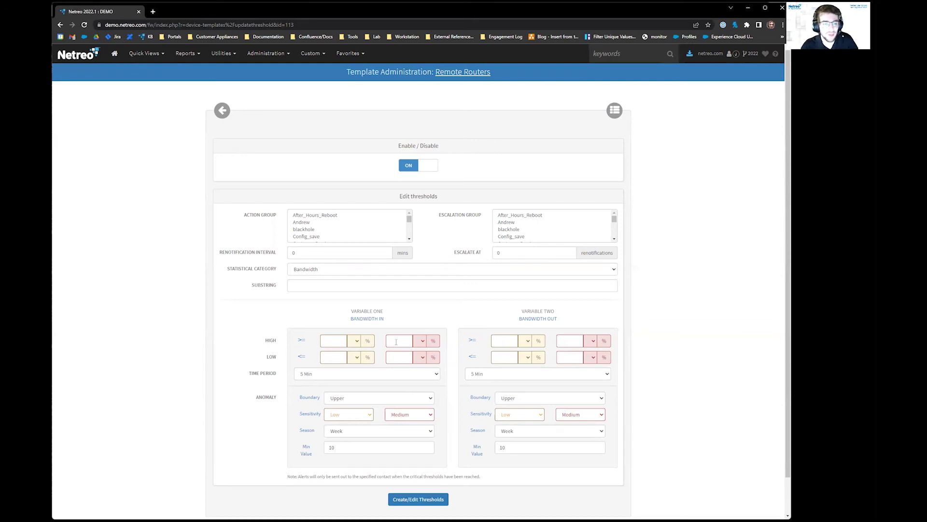
Examine the high limit fields and the available time periods for Bandwidth In without changing the selection.
click(329, 373)
click(328, 375)
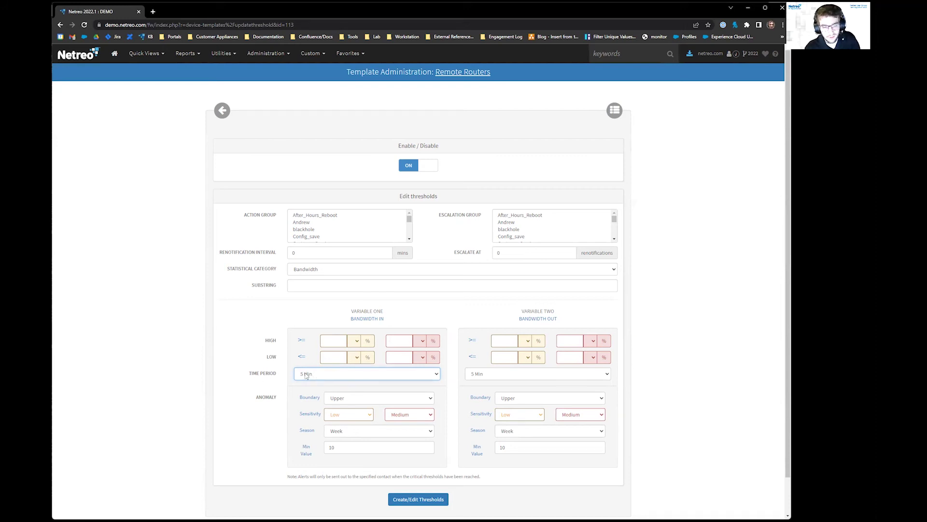
click(399, 340)
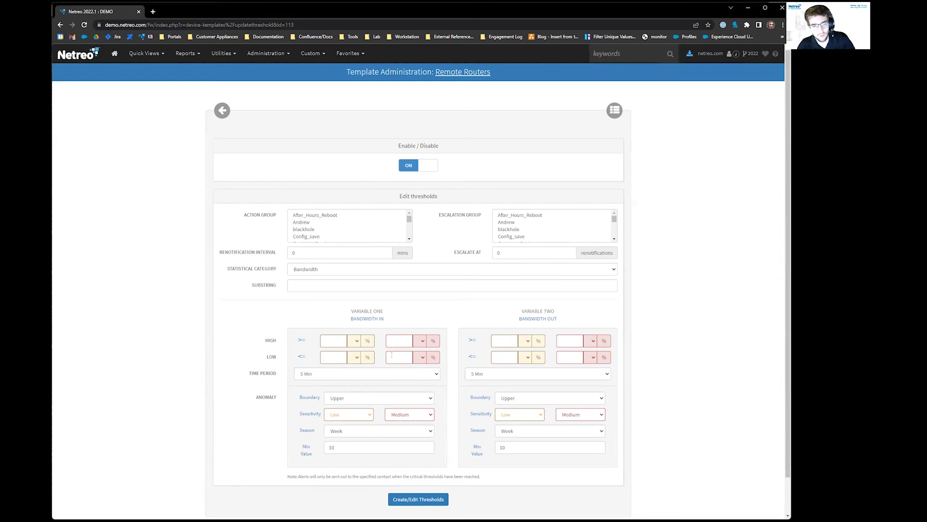
click(321, 376)
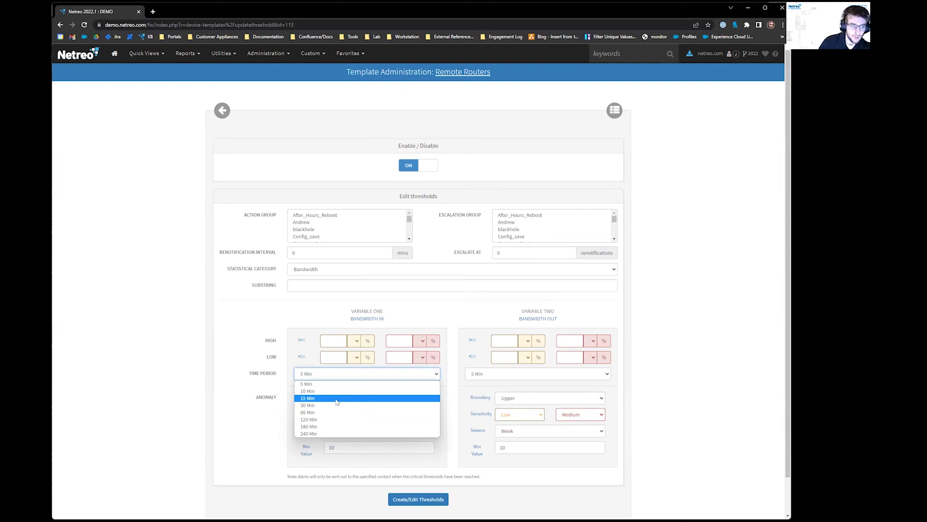
click(220, 335)
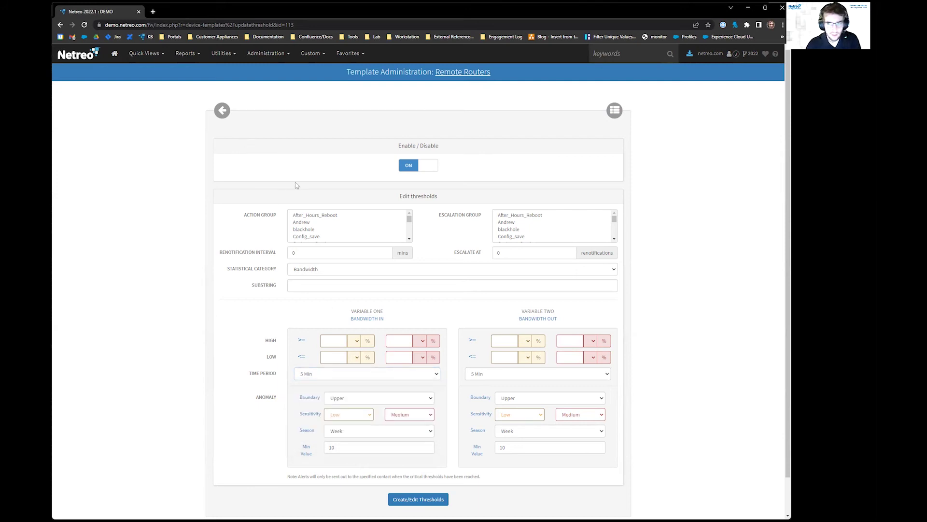